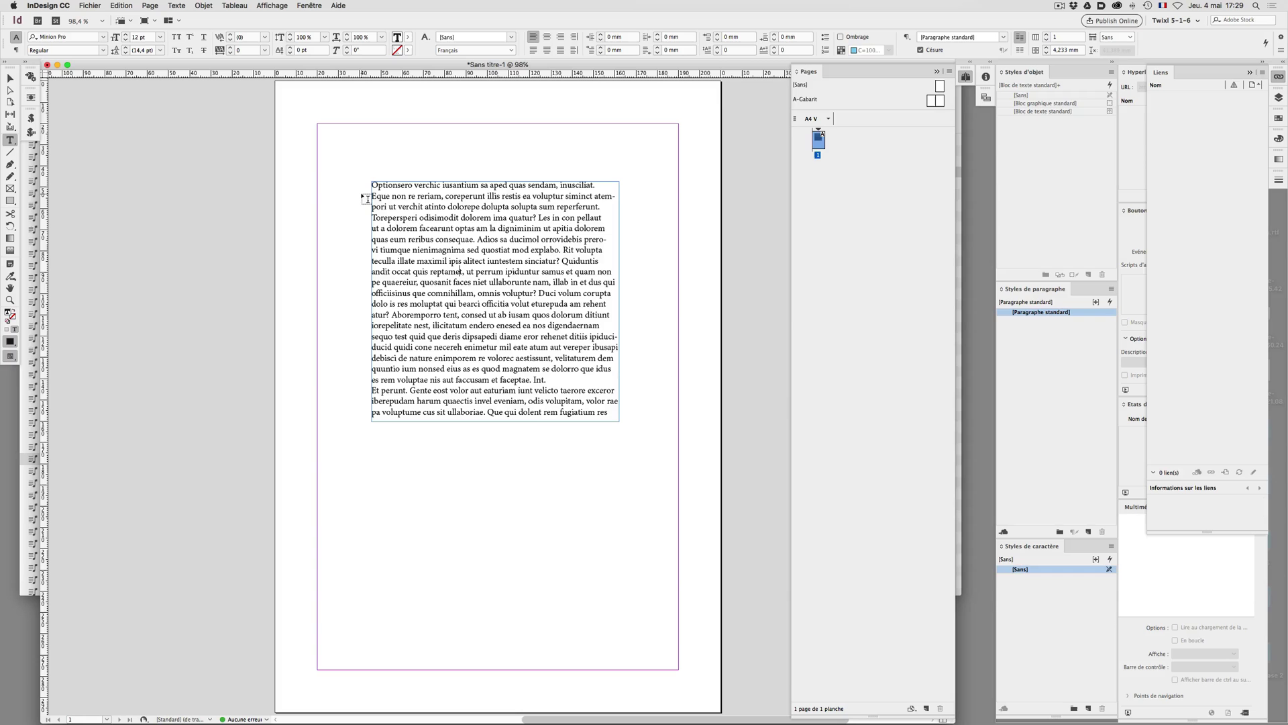
- Insert blank-line paragraph breaks before 'Duci volum corupta' and 'Eque non re reriam'
left_click_drag(373, 194, 537, 290)
left_click(537, 291)
key("Return")
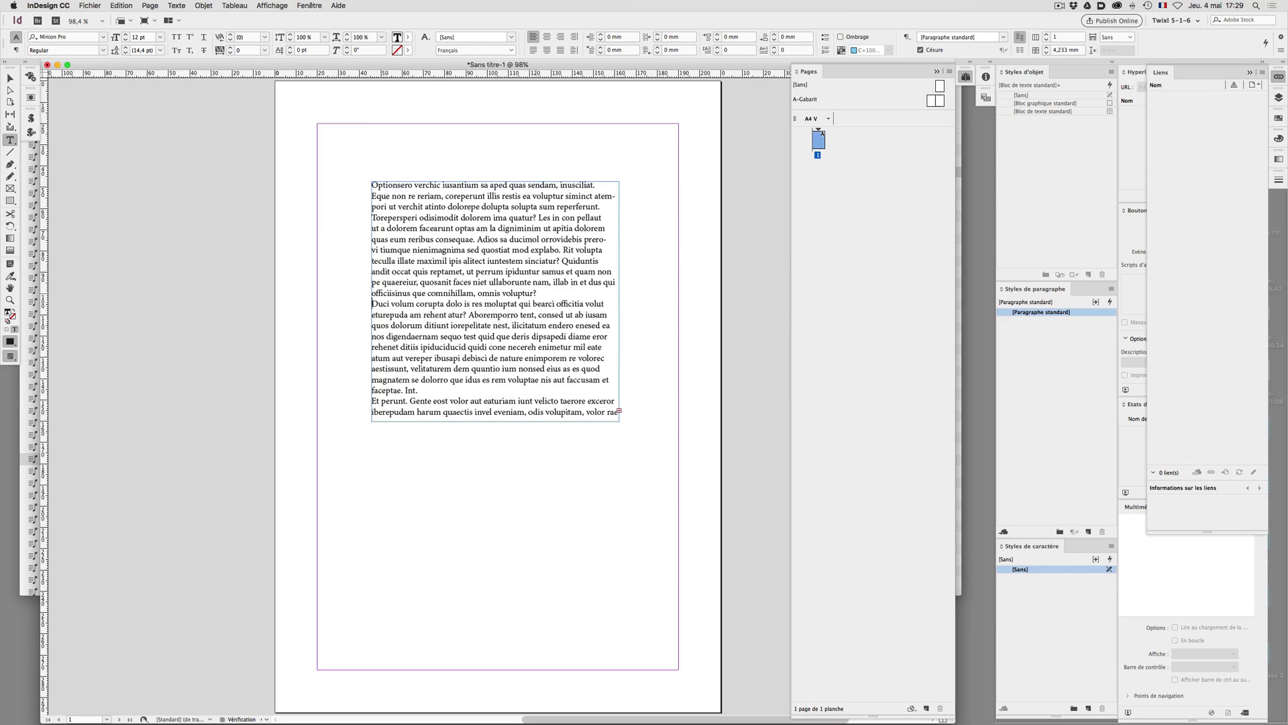
key("Return")
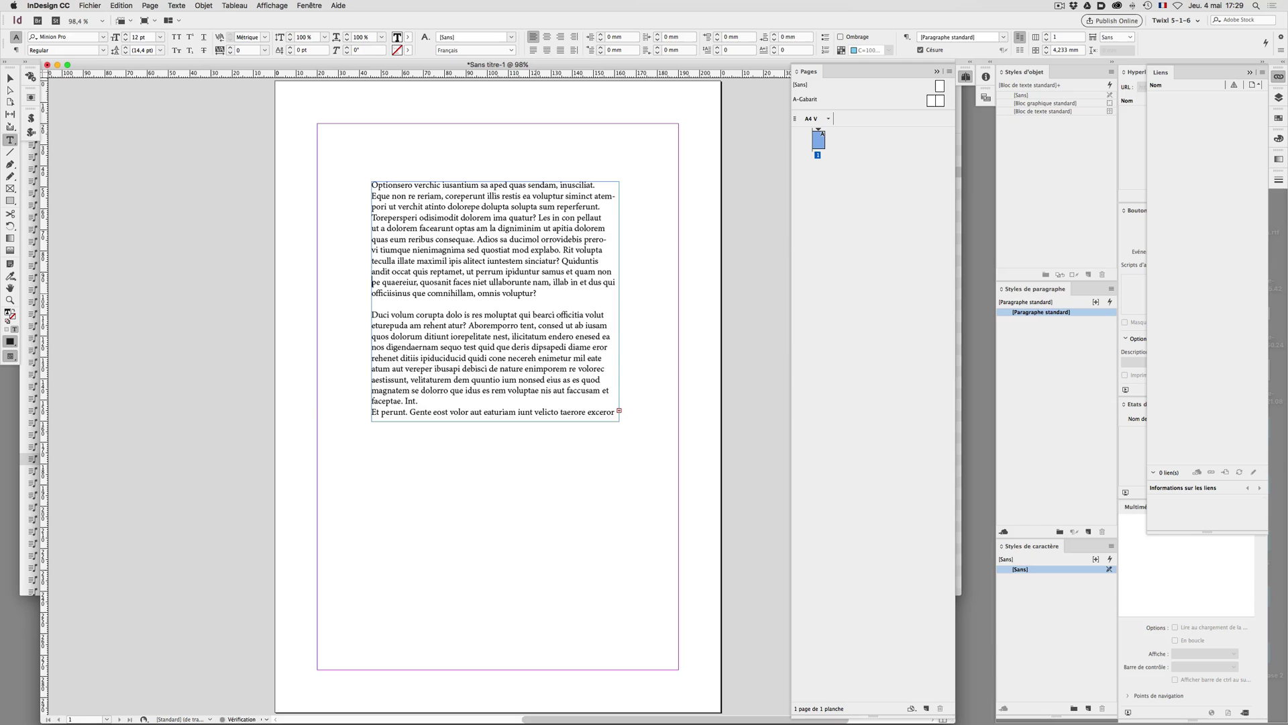
left_click(372, 196)
key("Return")
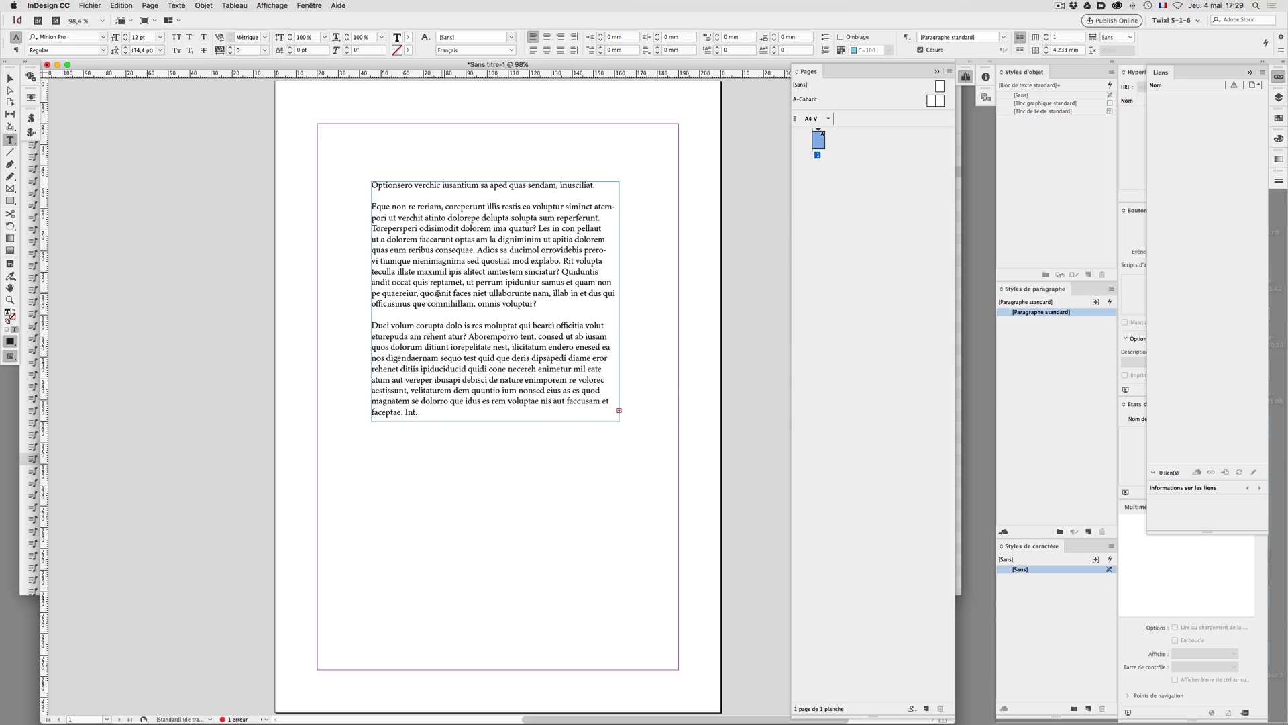
- Disable hyphenation on the selected Eque paragraph and set its Intermots to 60% minimum, 90% optimum
left_click_drag(372, 206, 583, 304)
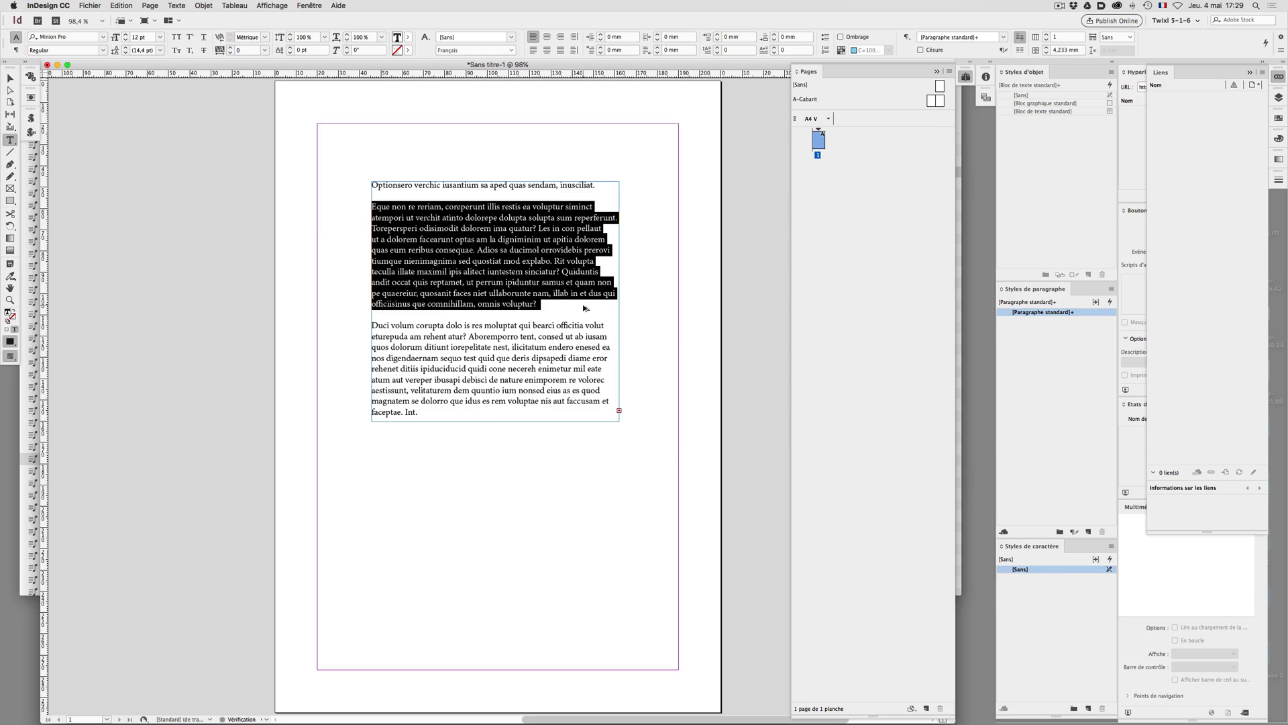
key("super+alt+shift+j")
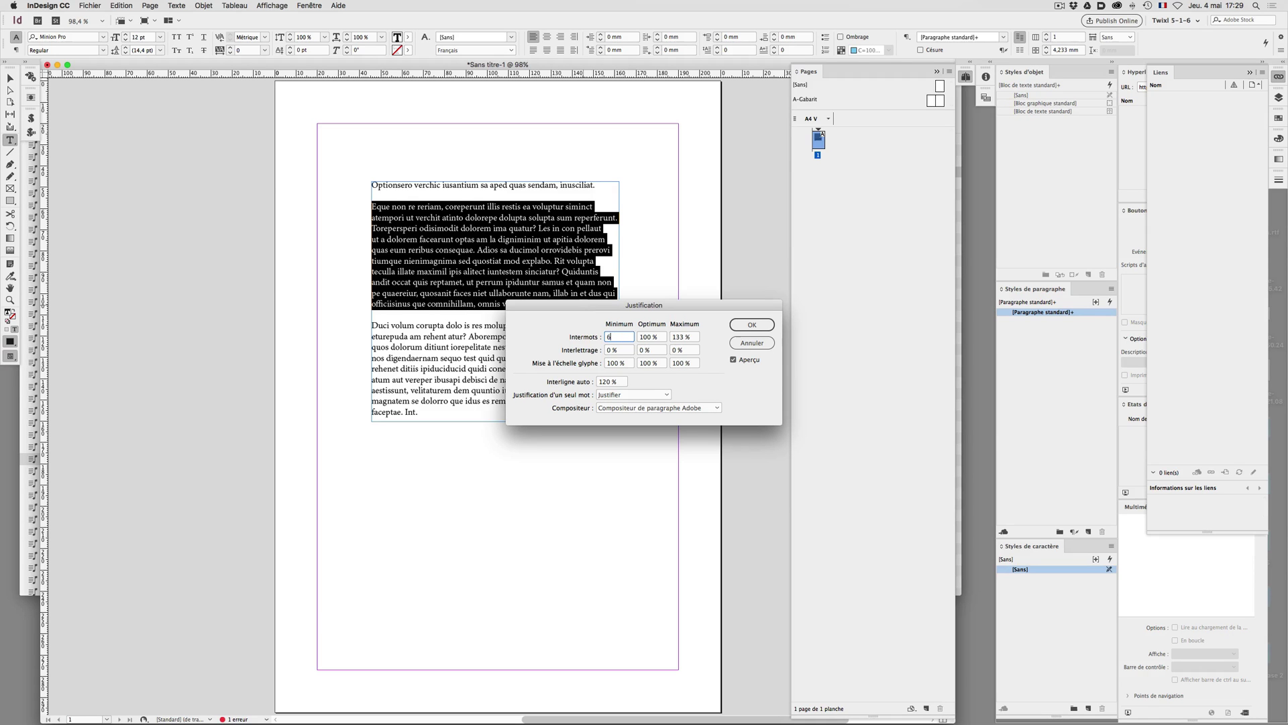
type("60")
key("Tab")
type("90")
key("Tab")
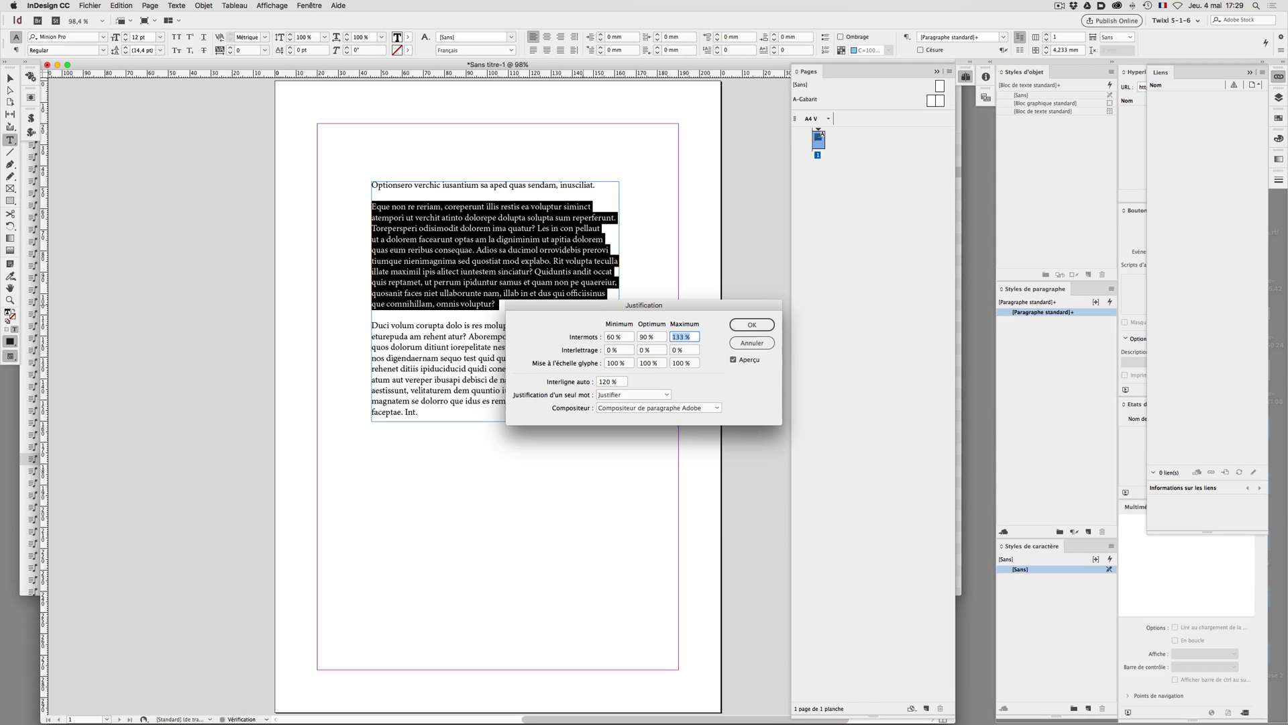
key("Return")
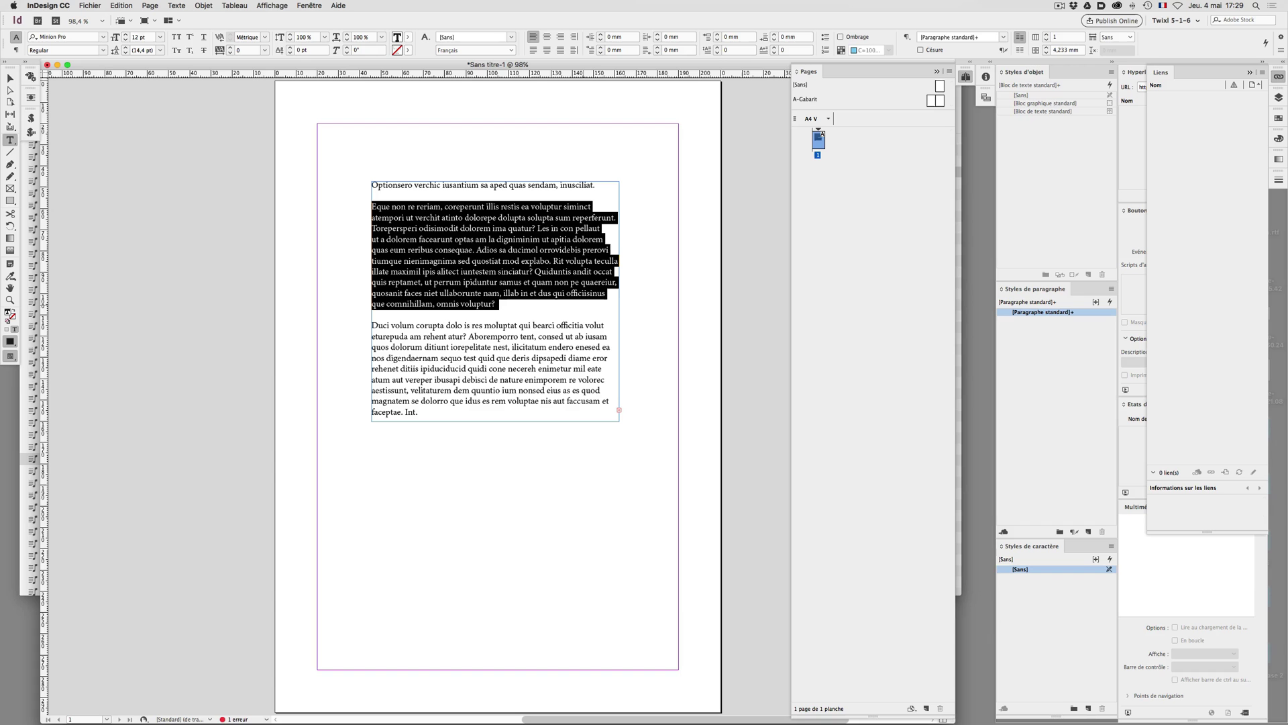
left_click(463, 253)
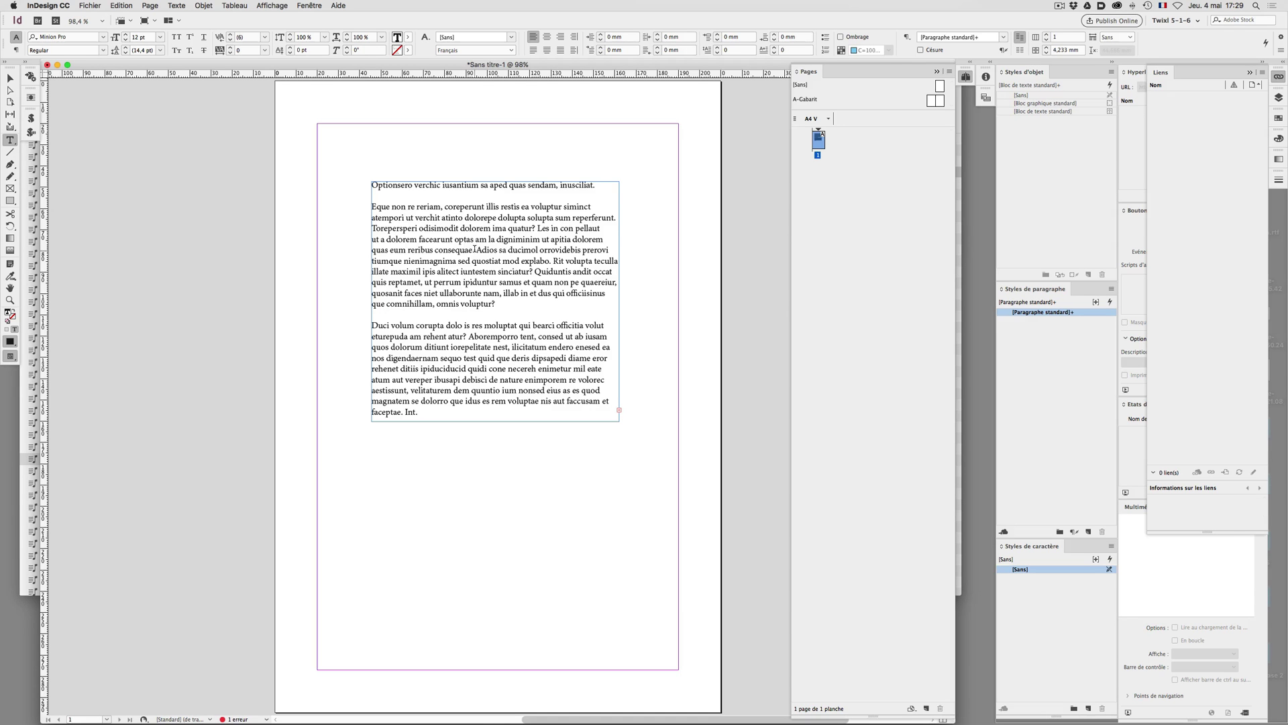
- Set Intermots for the 'Adios…sinciatur?' text to 90% minimum and 110% optimum
left_click_drag(477, 250, 533, 274)
key("super+alt+shift+j")
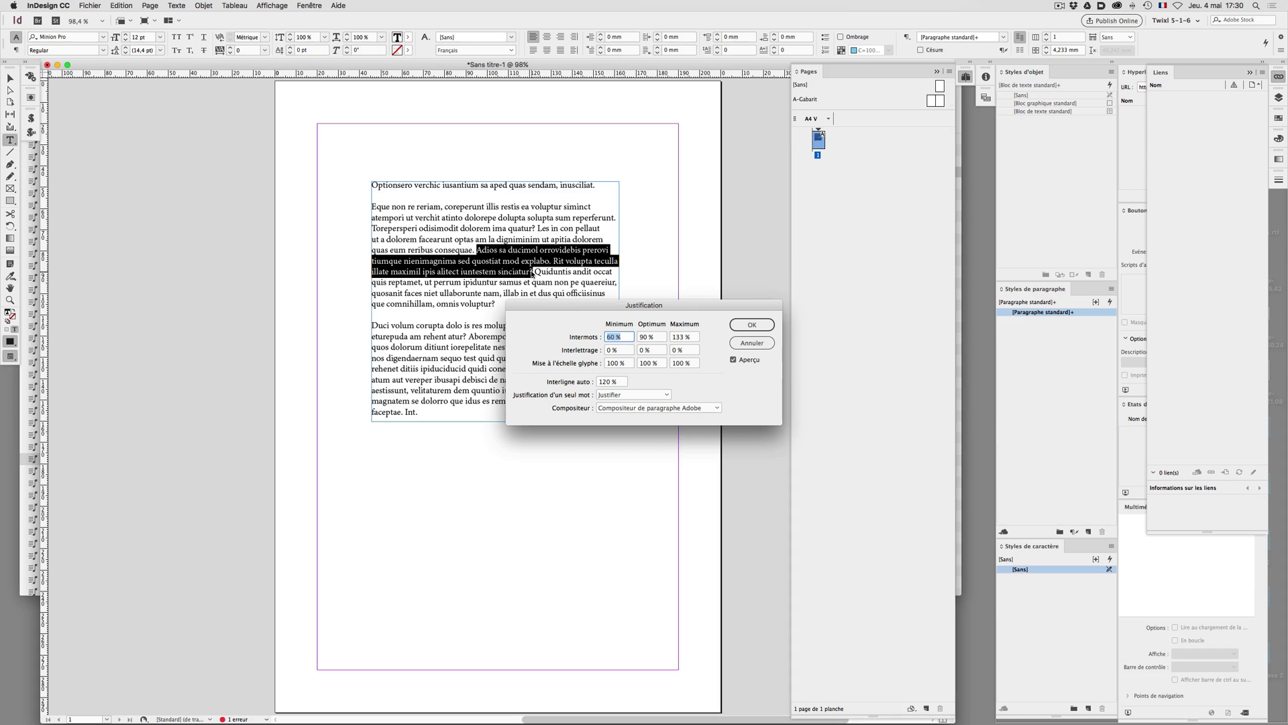
type("90")
key("Tab")
type("110")
key("Return")
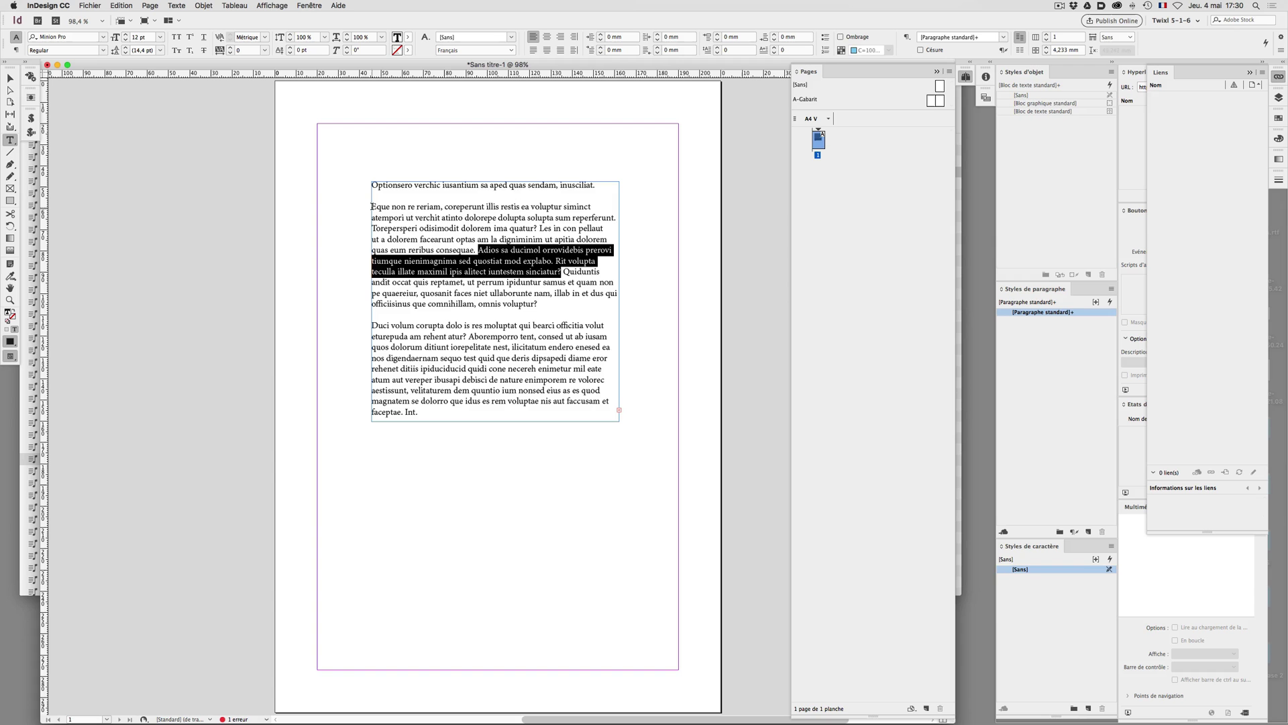
- Reselect the whole Eque paragraph, review its Justification settings, and cancel without changes
left_click_drag(370, 207, 579, 306)
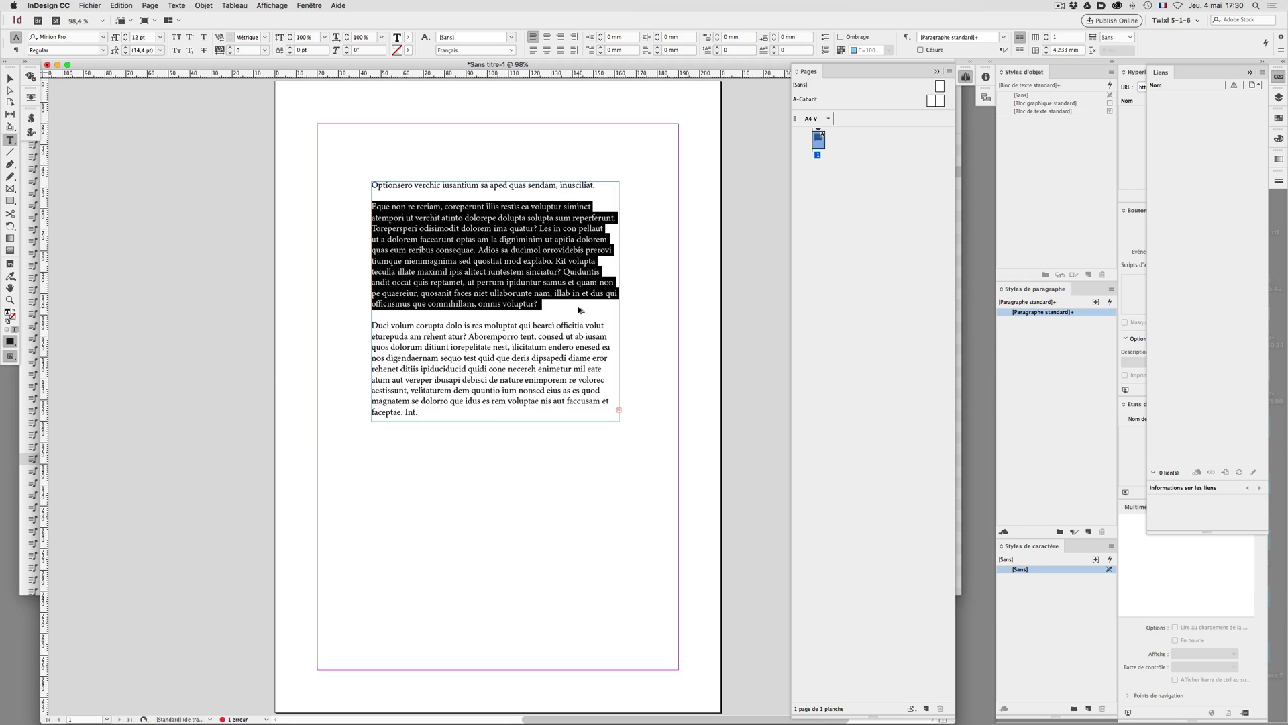
key("super+alt+shift+j")
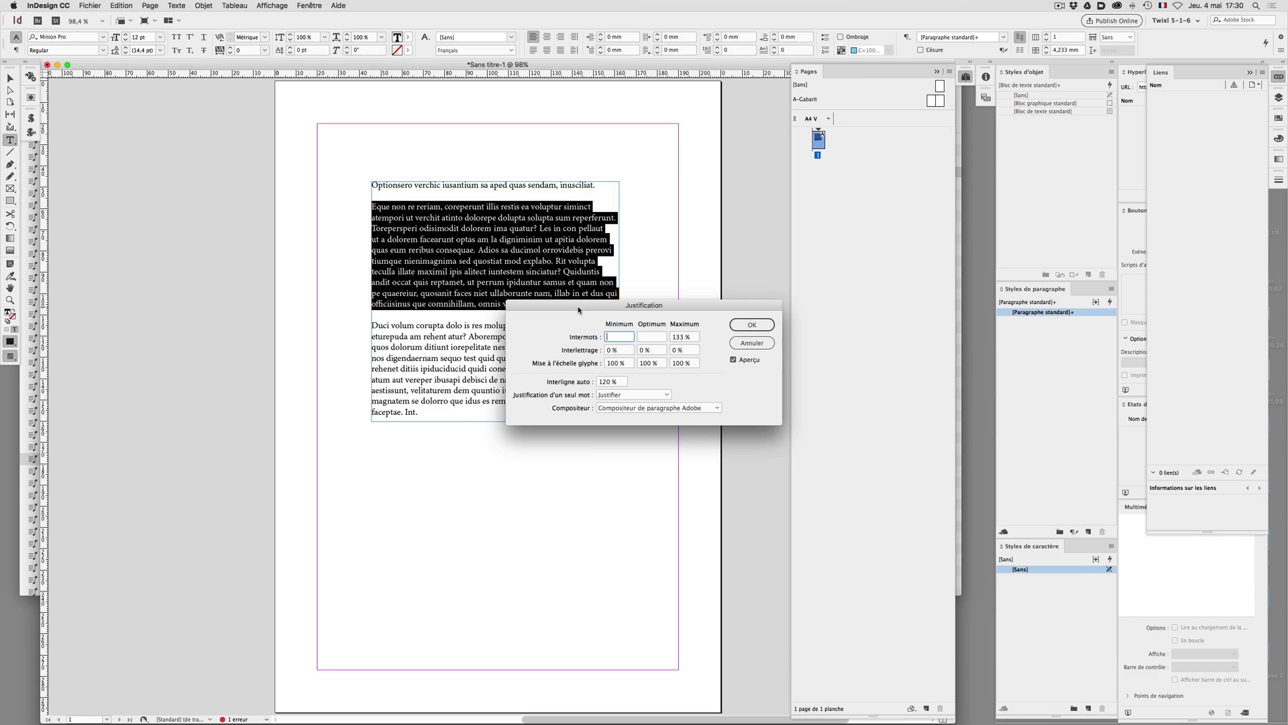
left_click(747, 344)
left_click(476, 269)
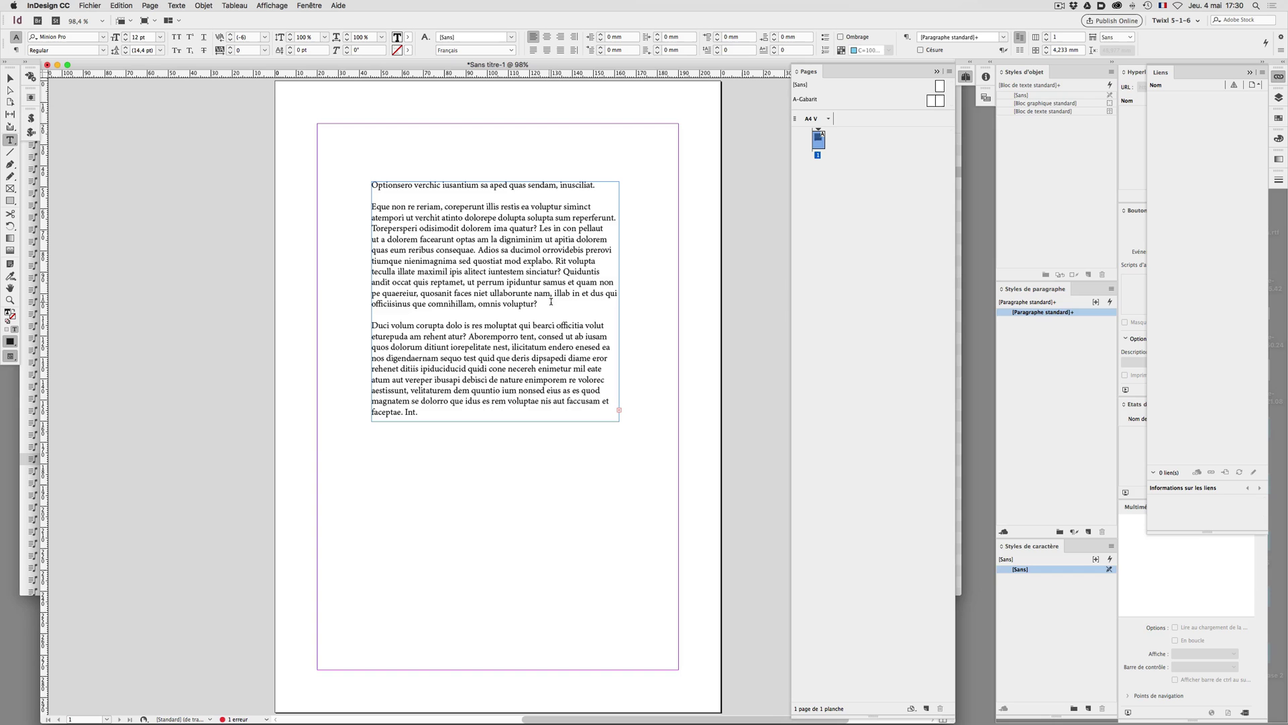
- Give the paragraph's closing lines, from 'Les in con pellaut', glyph scaling of 97% minimum, 103% maximum
left_click_drag(542, 303, 540, 228)
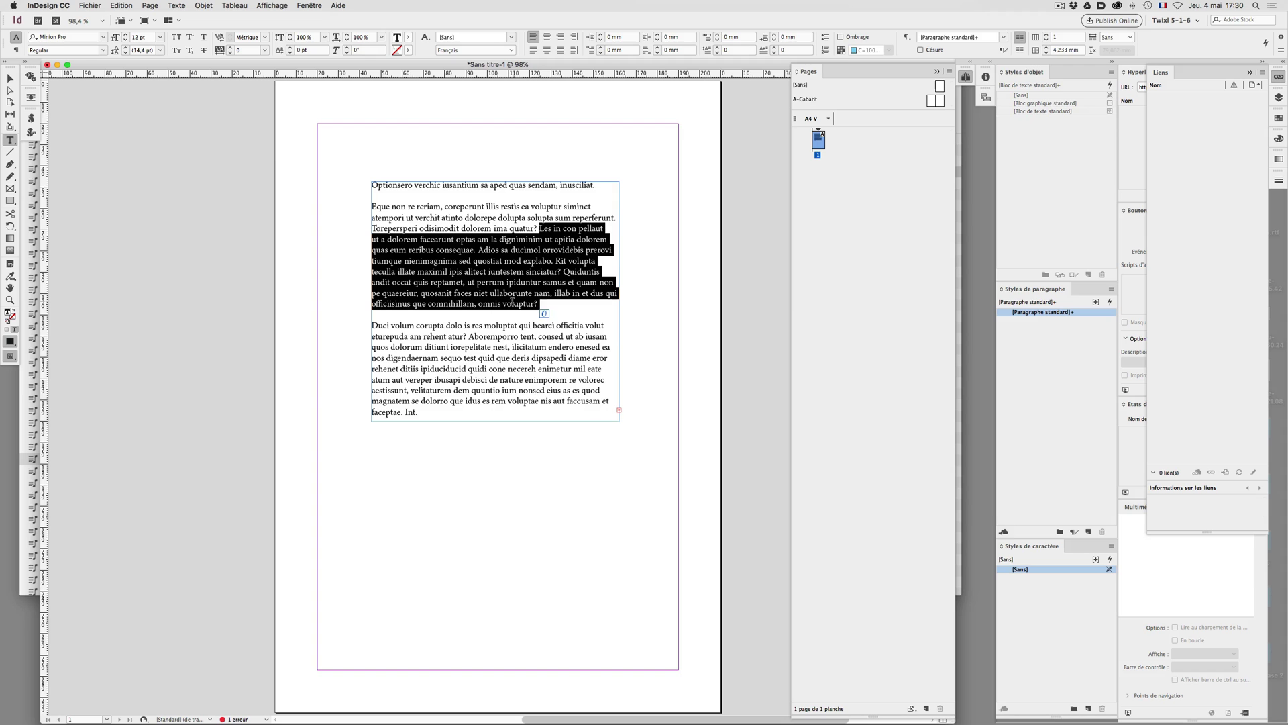
key("super+alt+shift+j")
key("Tab")
key("Tab")
key("Tab")
key("Tab")
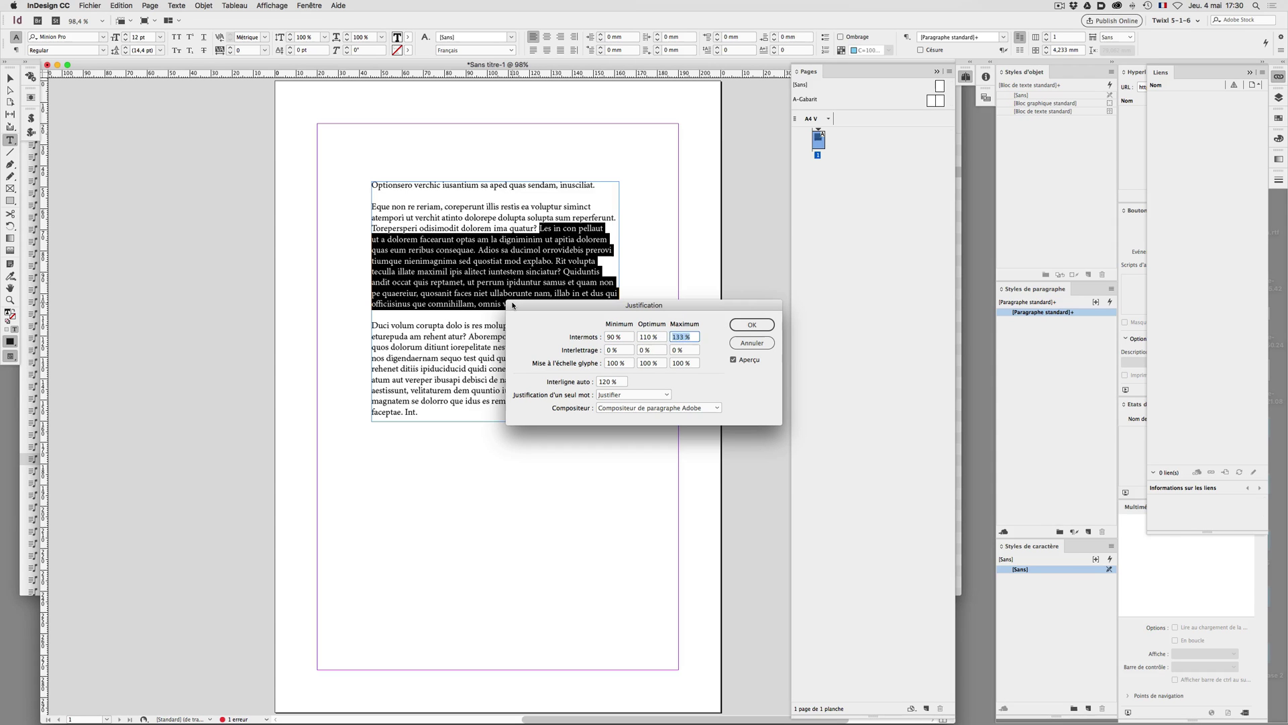
key("Tab")
key("Tab")
type("97")
key("Tab")
key("Tab")
type("103")
key("Return")
left_click(458, 251)
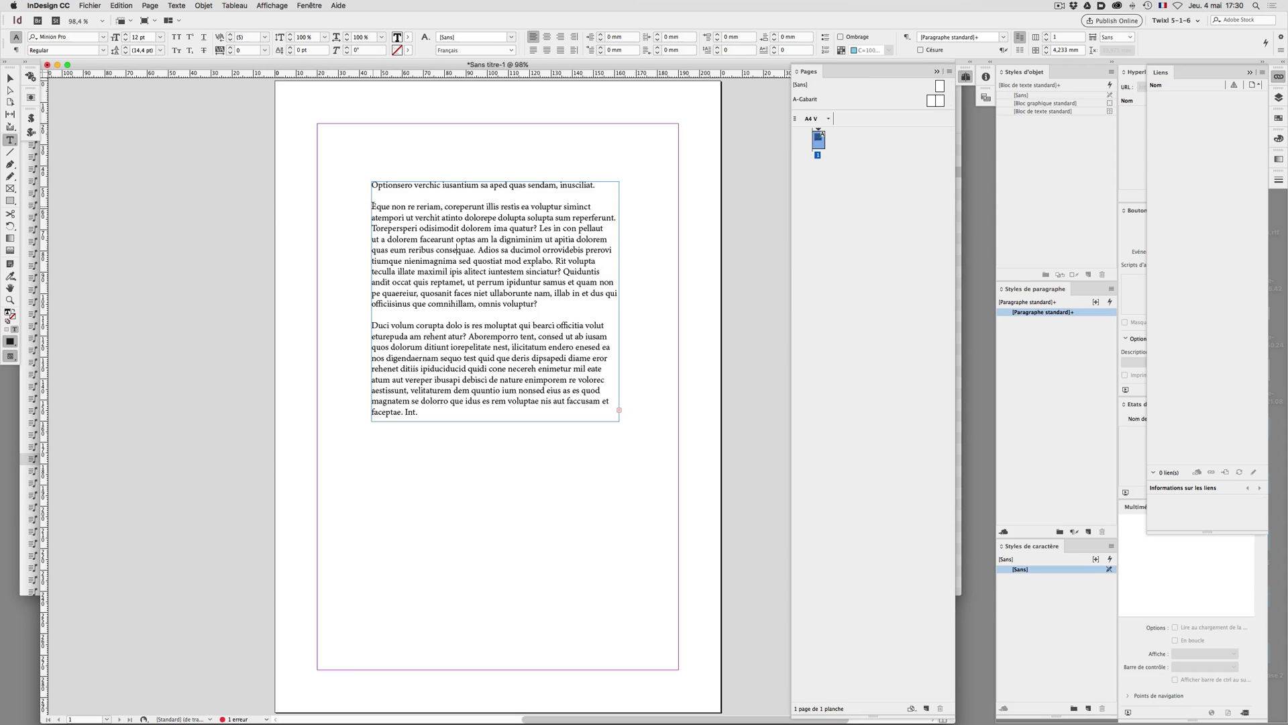
- Open Justification for the whole Eque paragraph and enter 66 in the blank Intermots Minimum field
left_click_drag(371, 205, 592, 301)
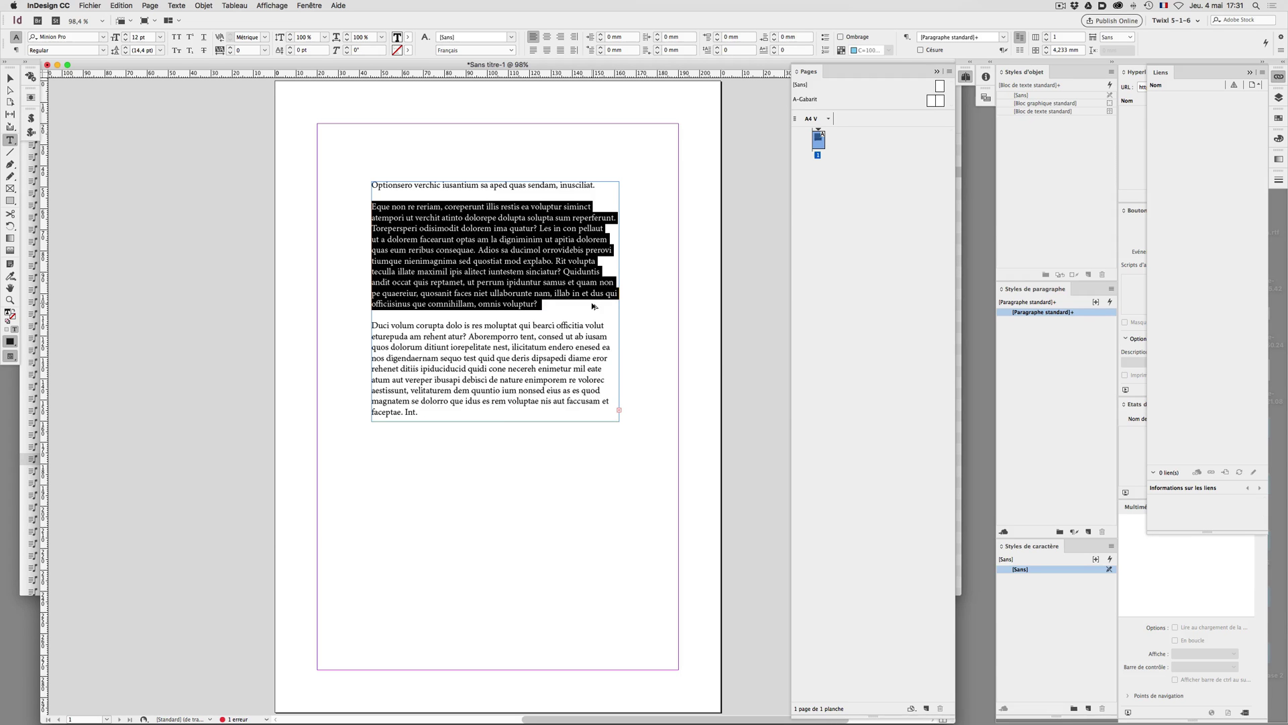
key("super+alt+shift+j")
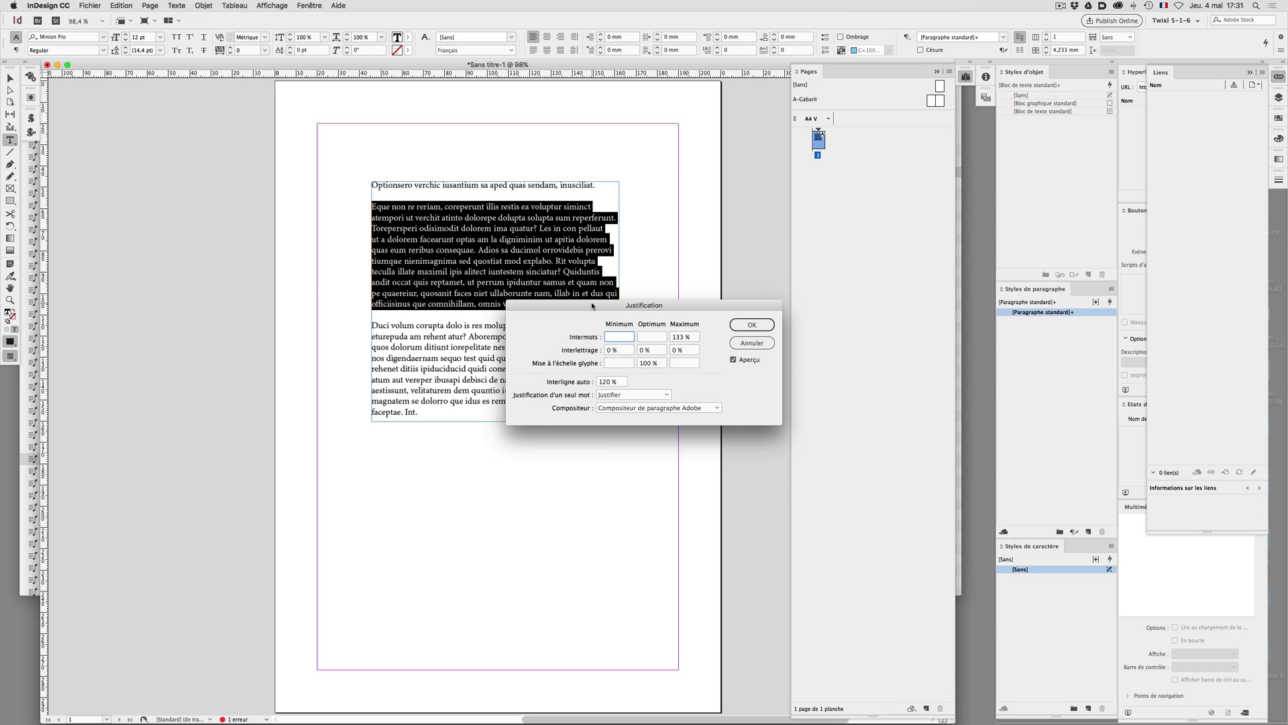
type("66")
key("Tab")
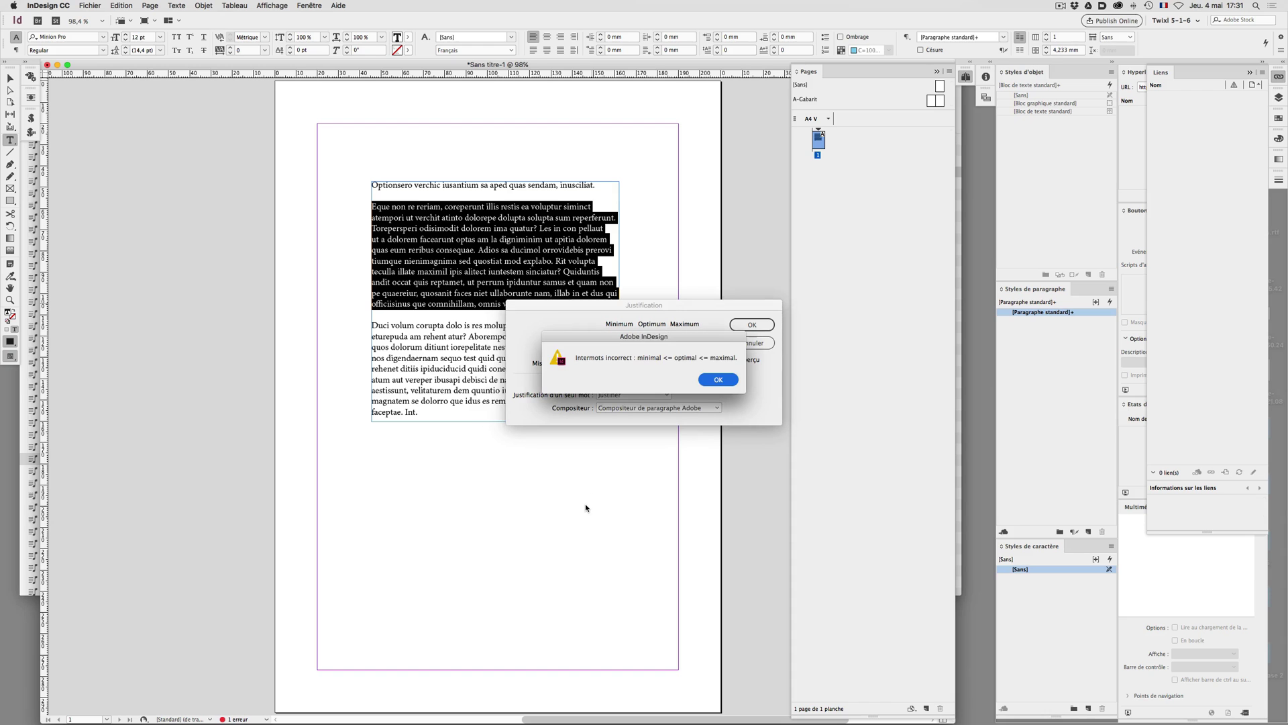
left_click(718, 380)
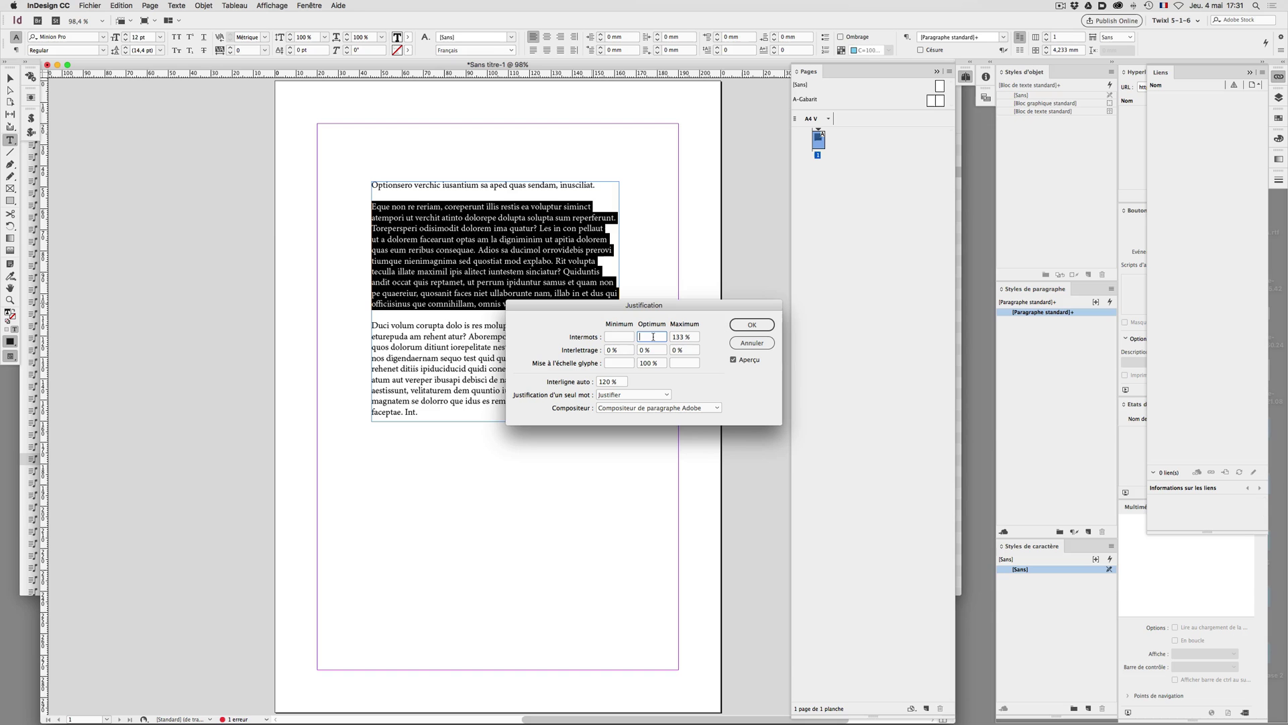
left_click(612, 337)
type("66 %")
left_click(659, 336)
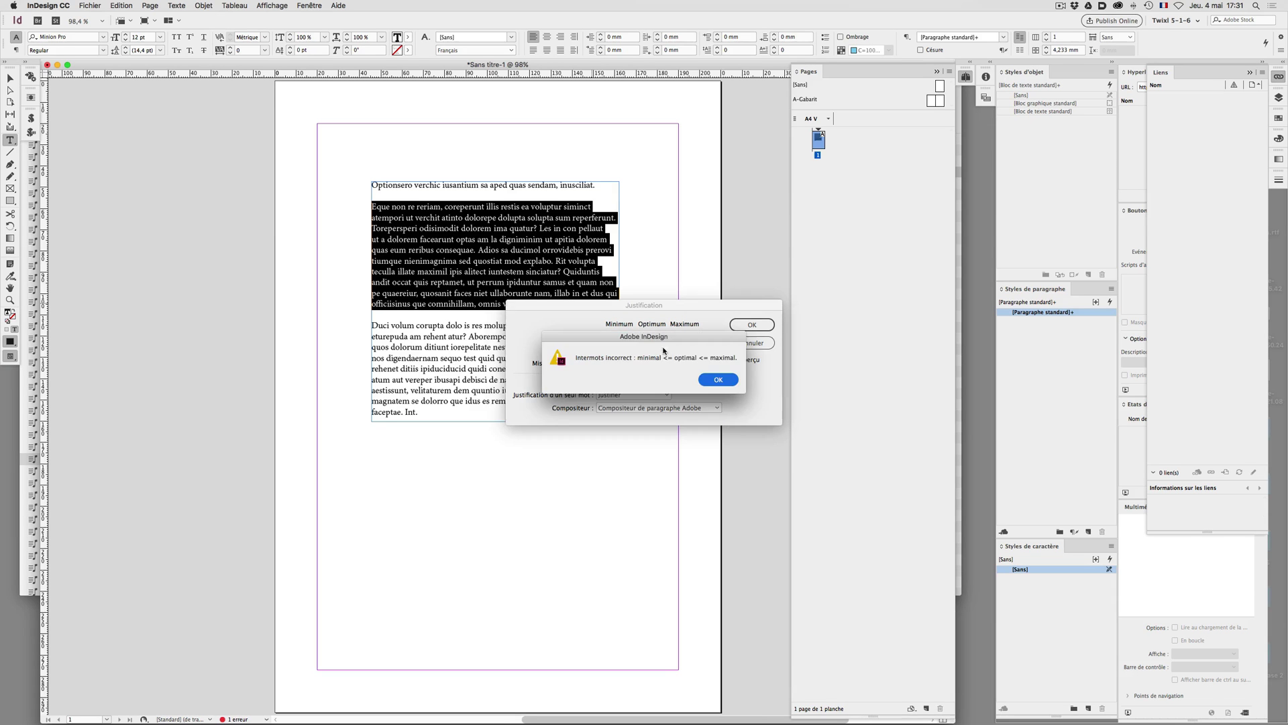
left_click(717, 380)
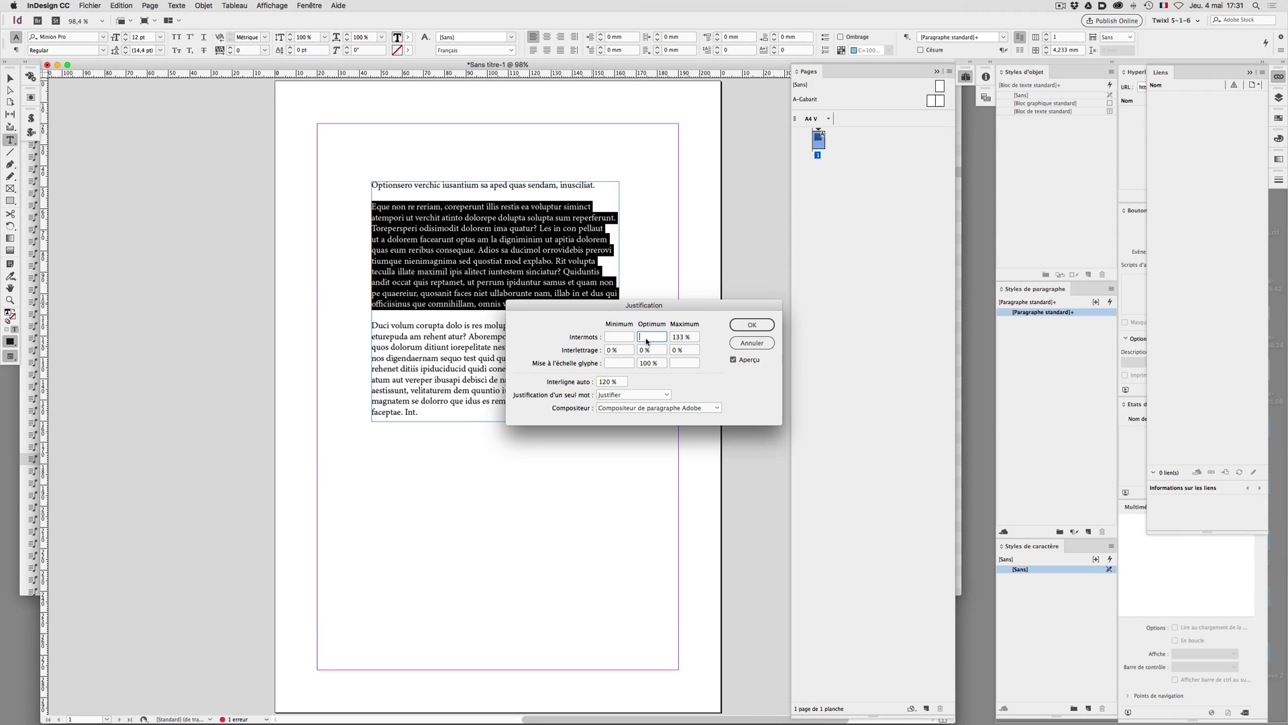
type("110 %")
left_click(621, 336)
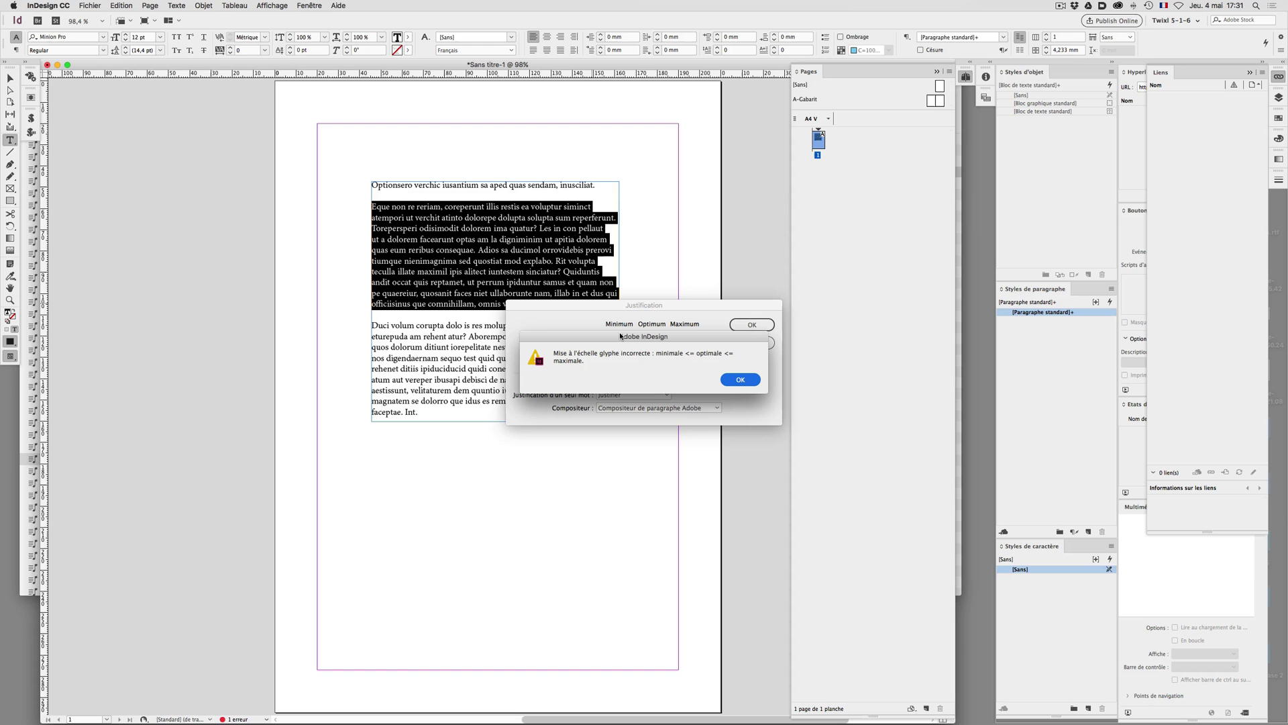
left_click(739, 380)
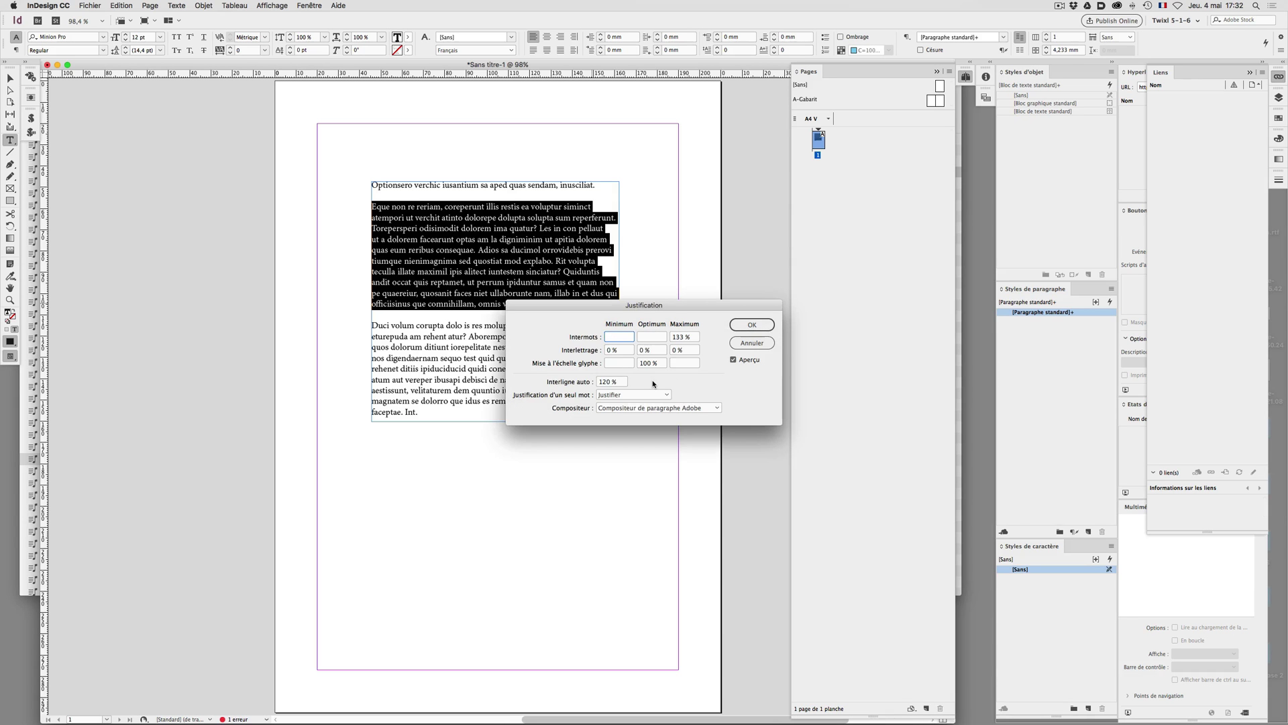
left_click(614, 362)
type("6")
type("7%")
left_click(685, 363)
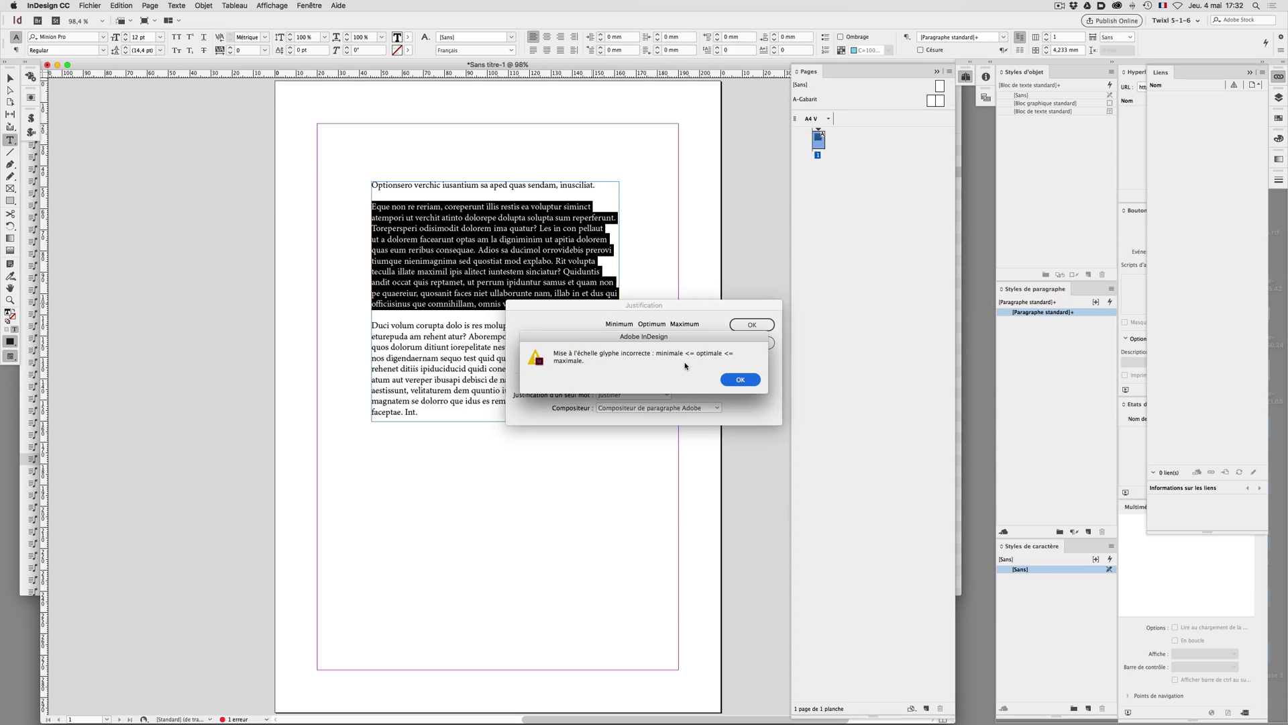
left_click(734, 380)
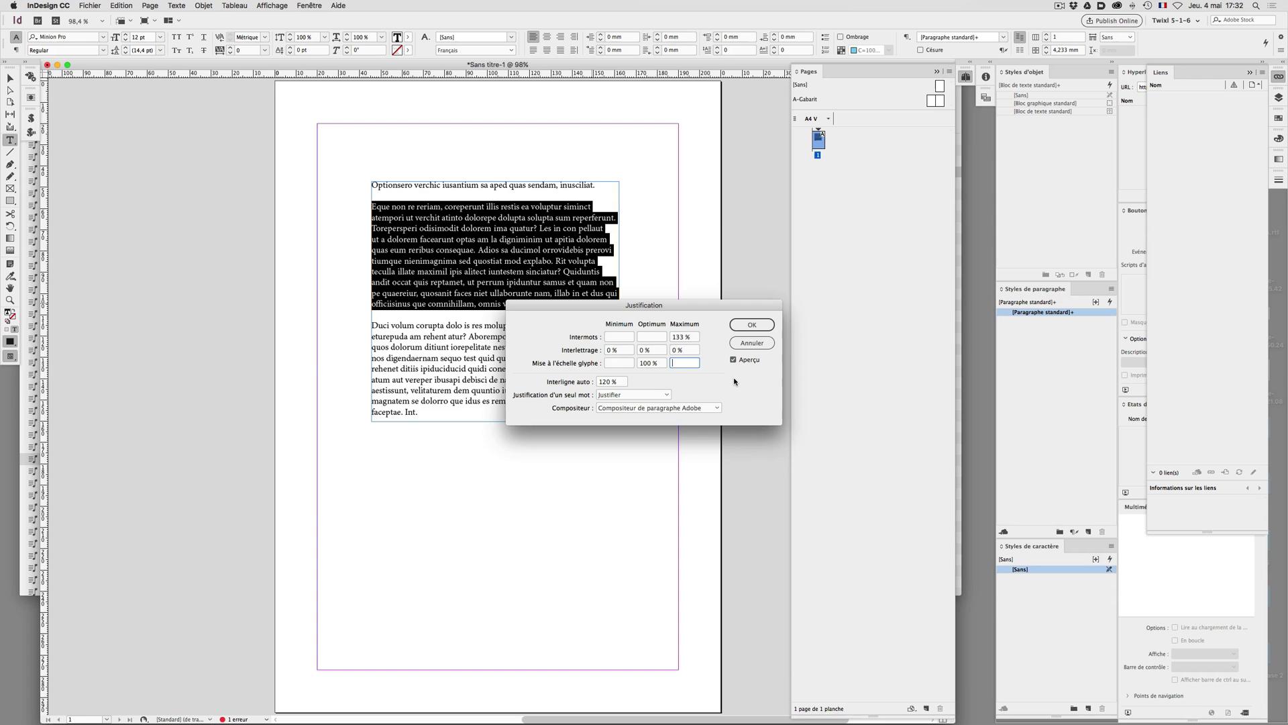
- Cancel the Justification dialog and place the insertion point on line 2 of the paragraph
left_click(752, 343)
left_click(461, 228)
left_click(515, 218)
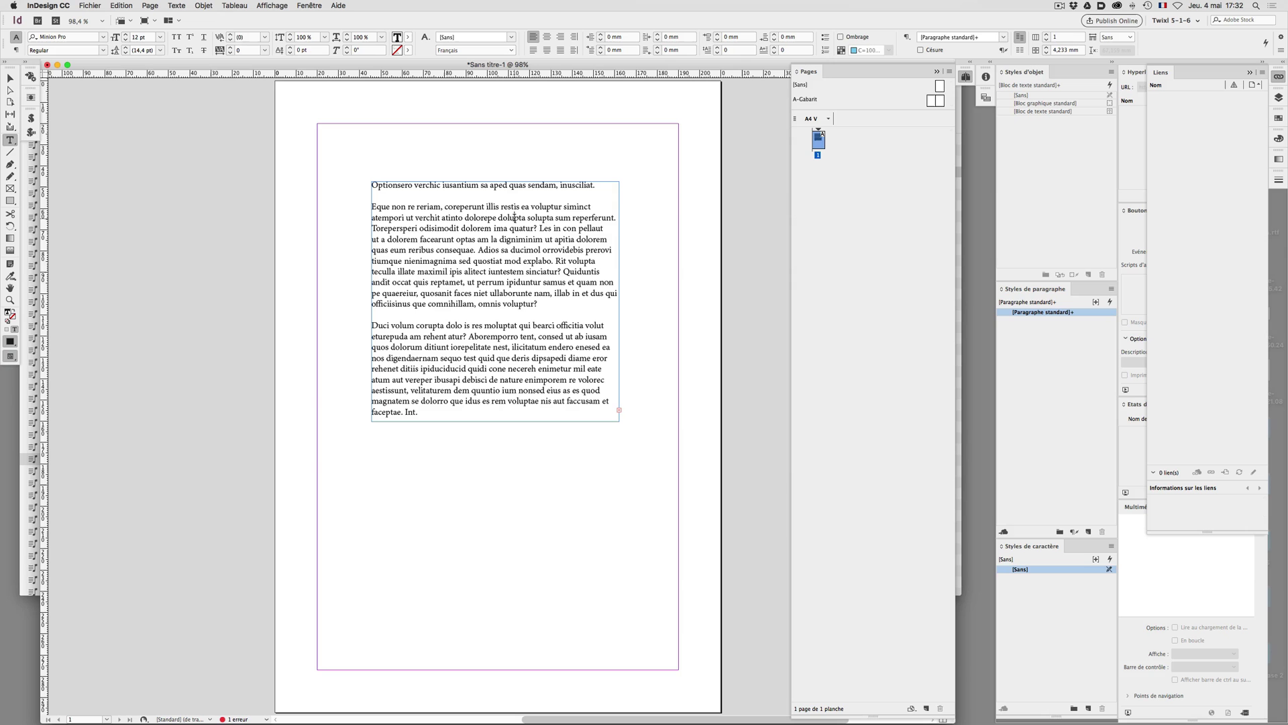
left_click_drag(541, 218, 537, 217)
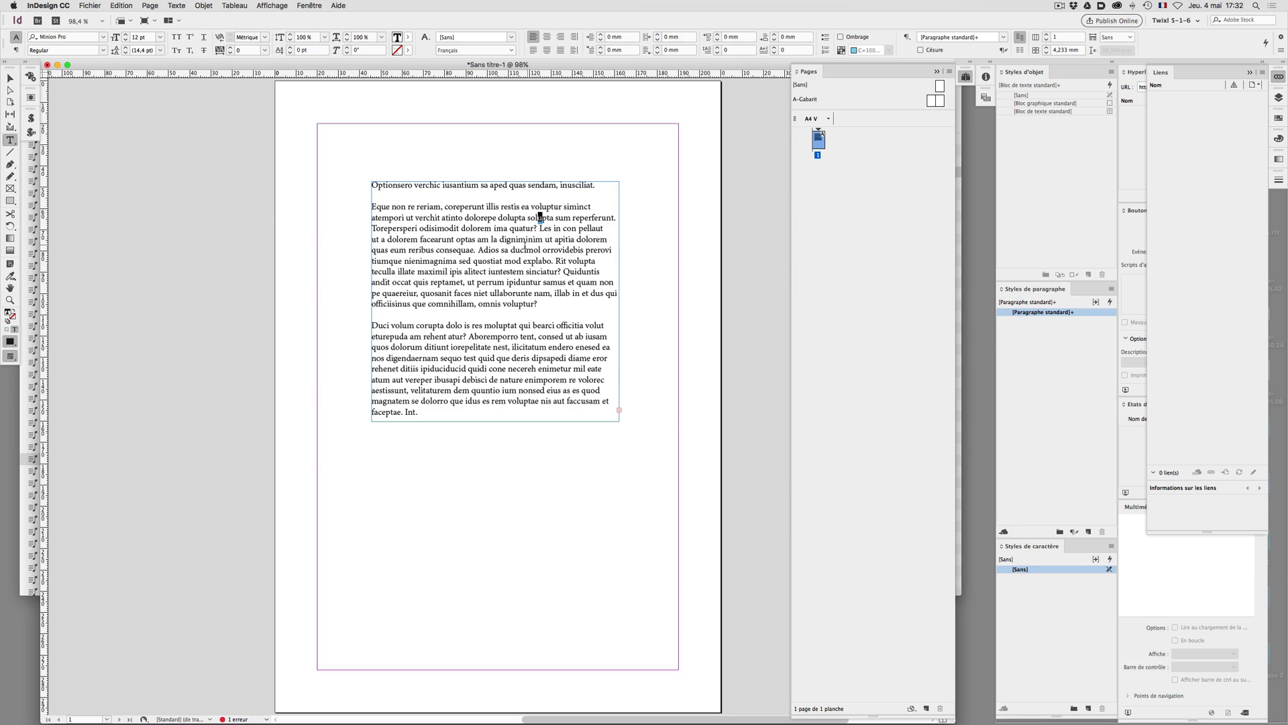
left_click(577, 238)
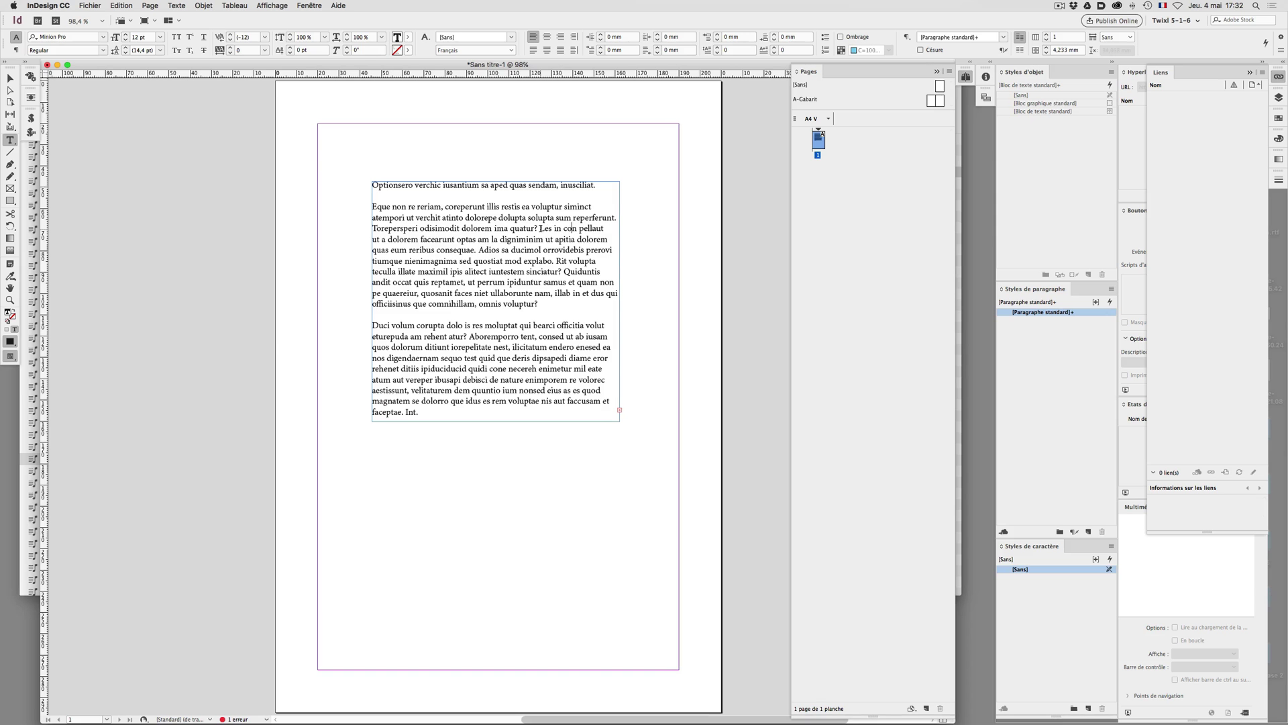
- Check the Justification values for the lines from 'Les' to 'explabo.'
left_click_drag(540, 228, 555, 261)
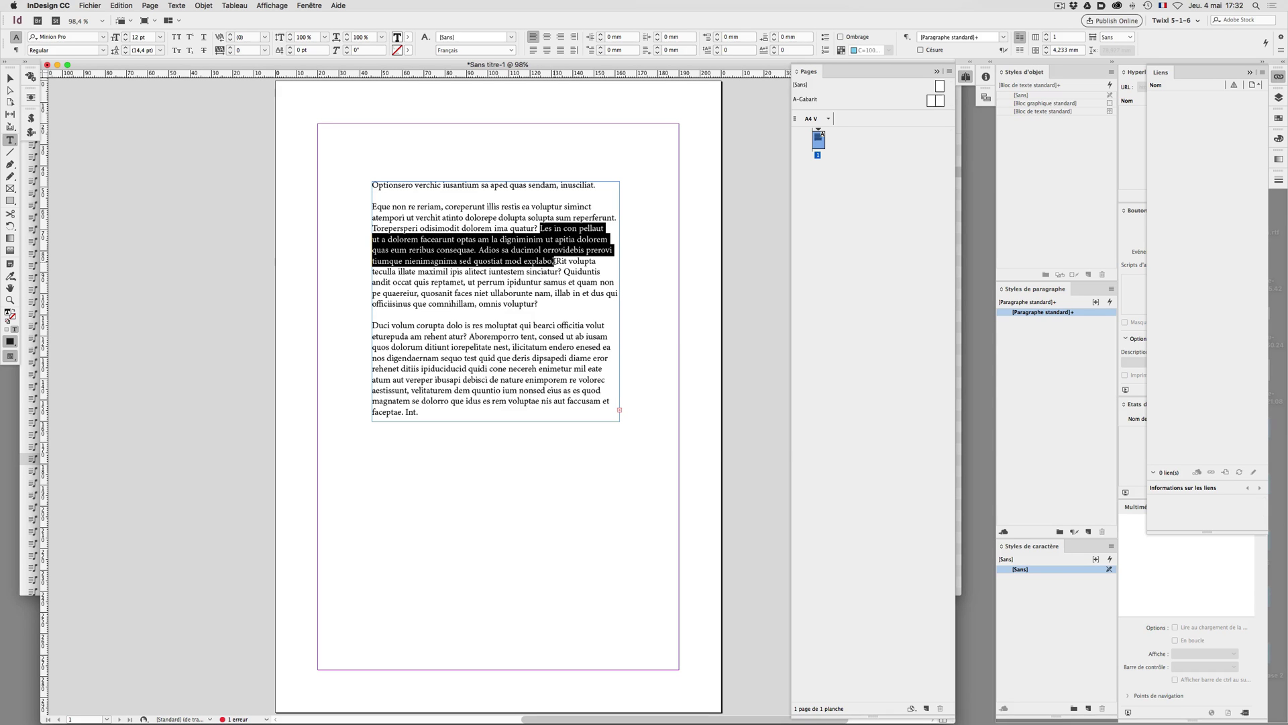
key("super+alt+shift+j")
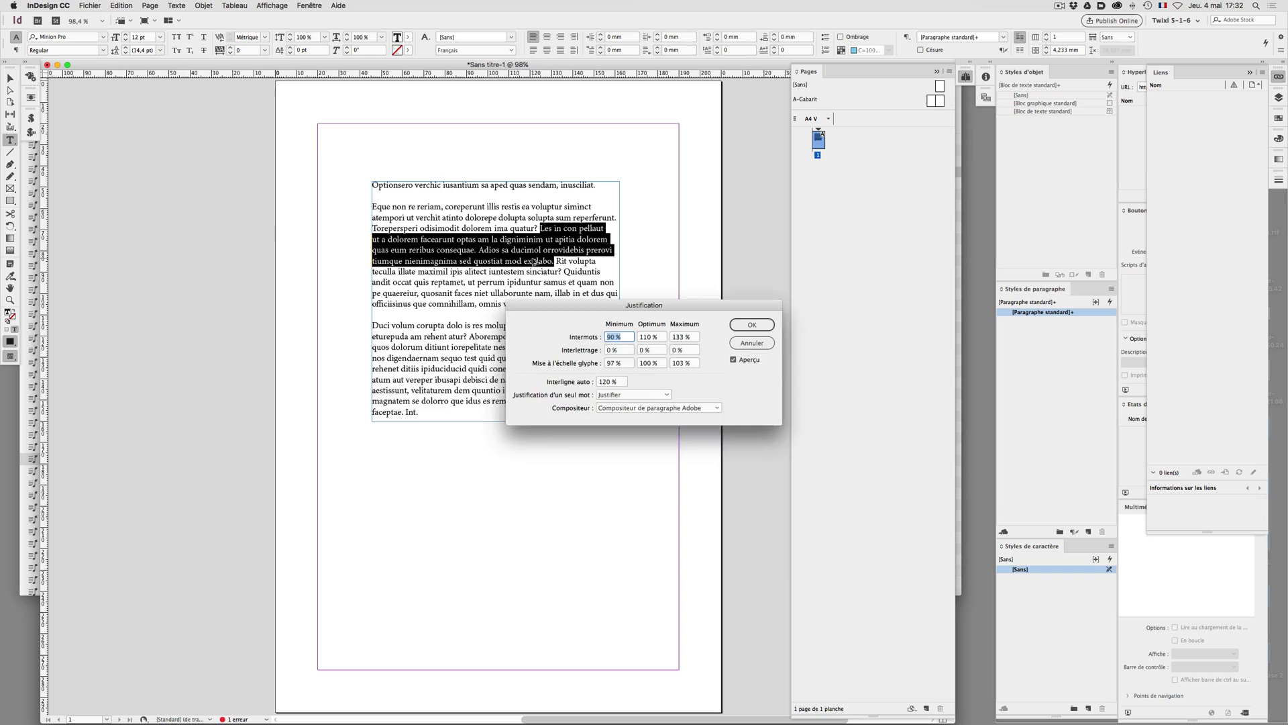
key("Return")
left_click(538, 228)
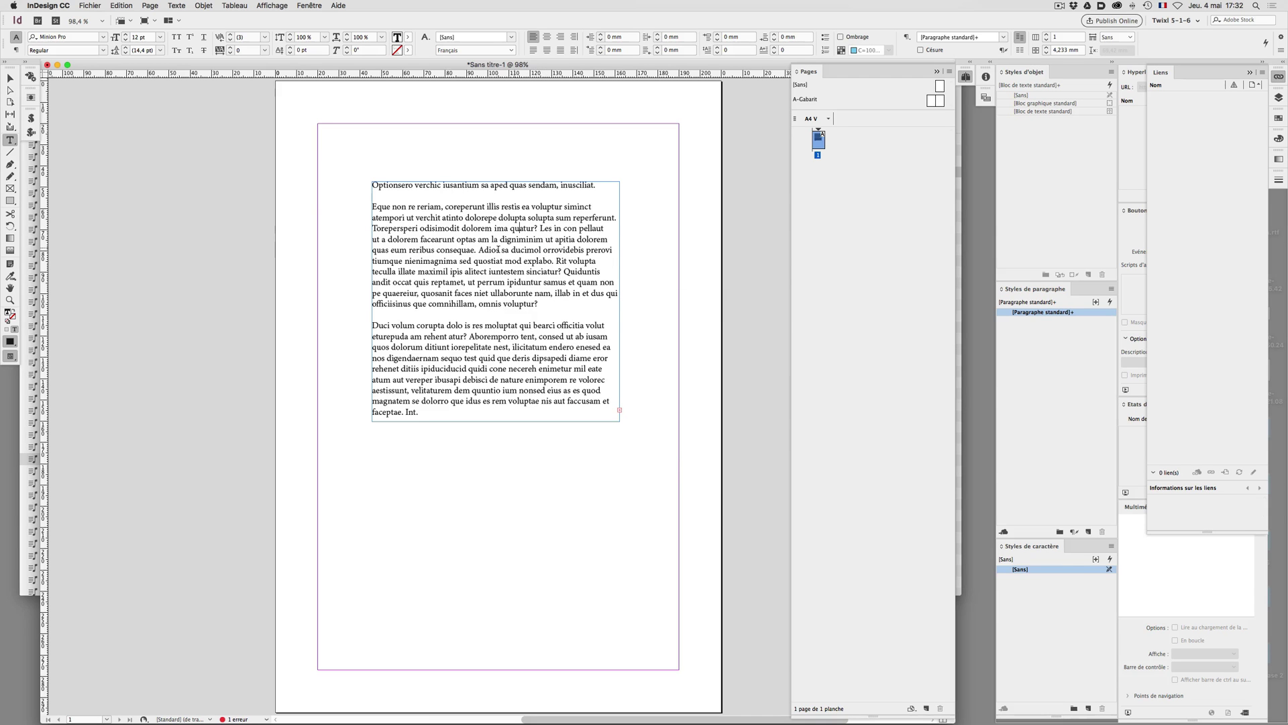
- Check the Justification values for the text from 'Adios' to 'sinciatur?'
left_click_drag(479, 250, 559, 271)
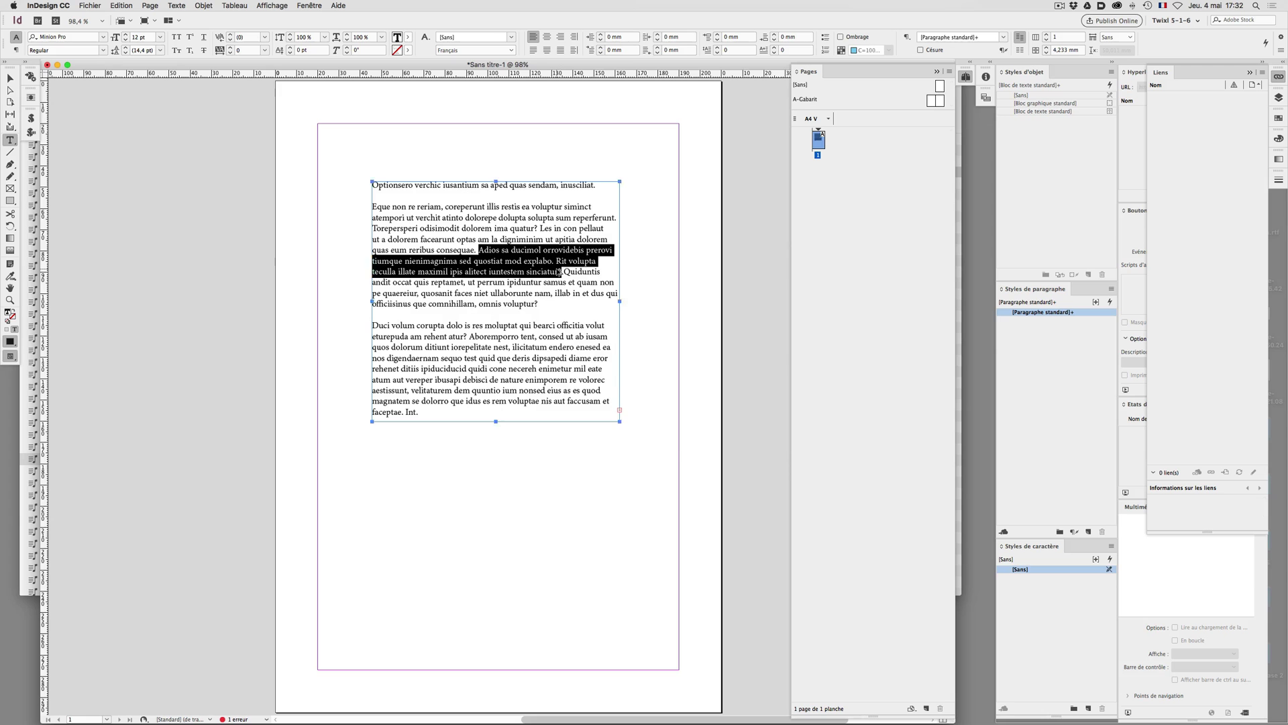
key("super+alt+shift+j")
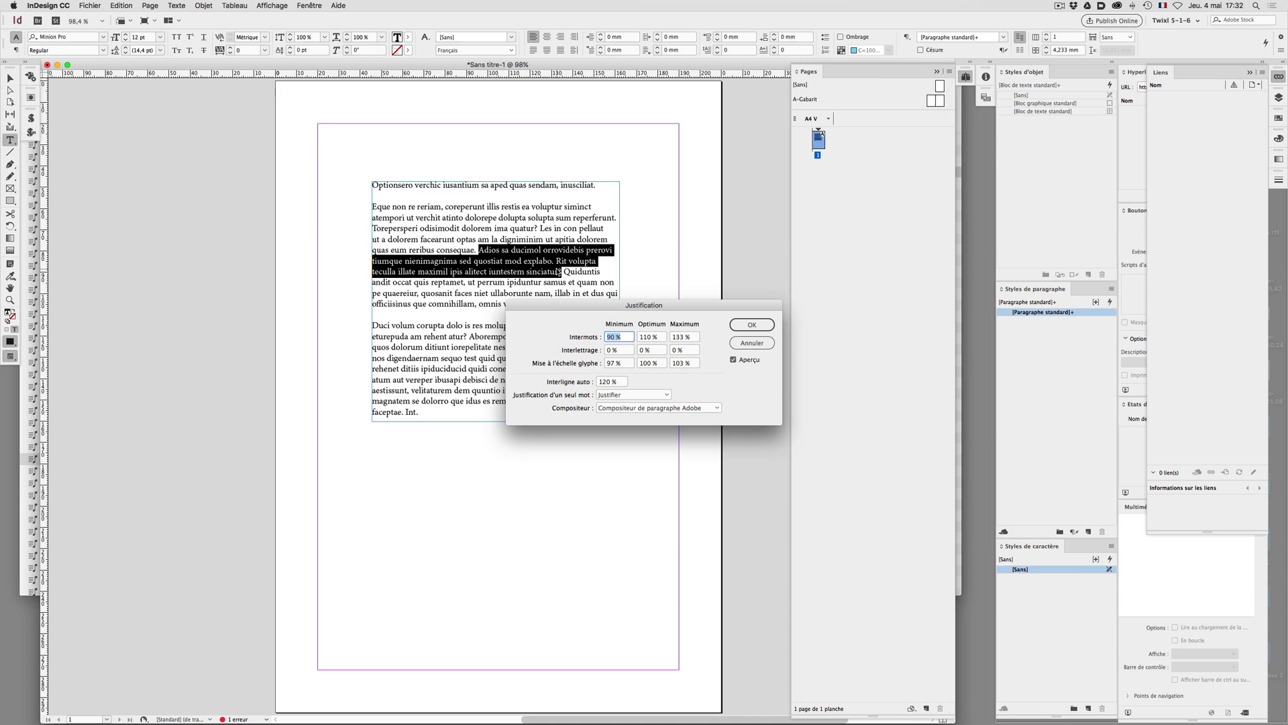
key("Escape")
left_click(565, 288)
- Compare Justification values for the 'Quiduntis…voluptur?' selection and the whole paragraph, closing unchanged
left_click_drag(540, 304, 338, 206)
key("super+alt+shift+j")
key("Escape")
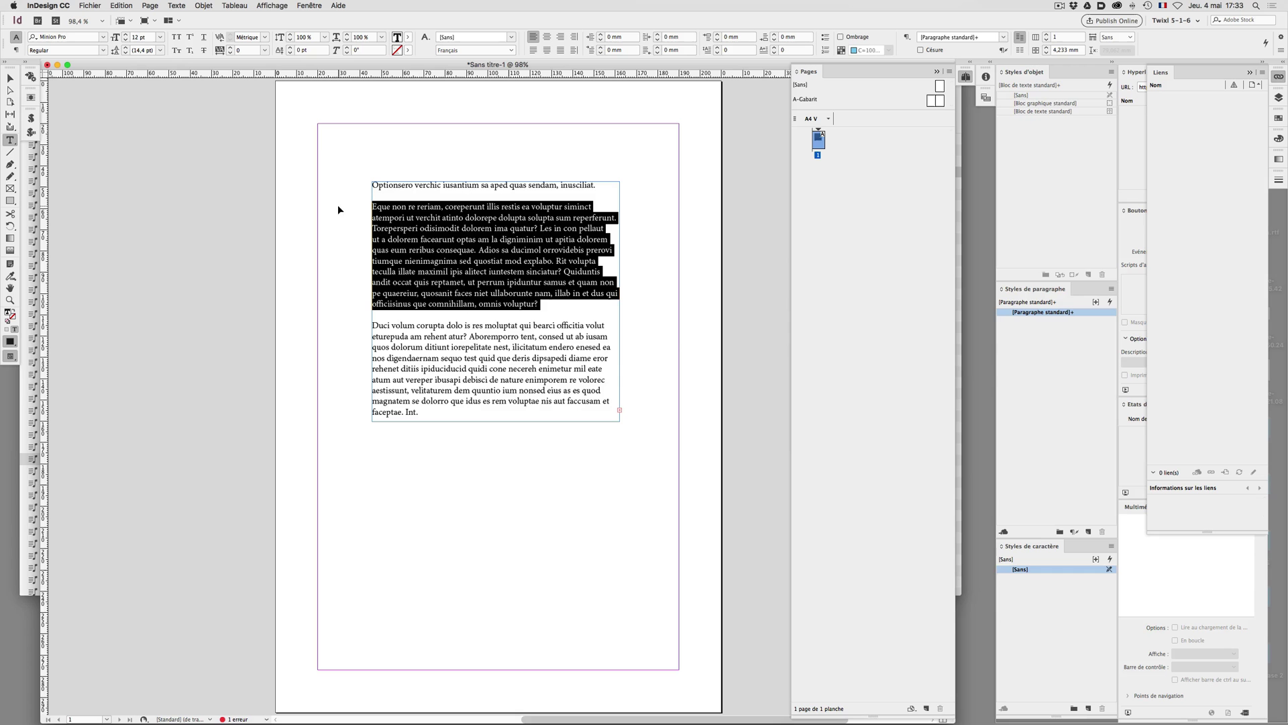
key("super+alt+shift+j")
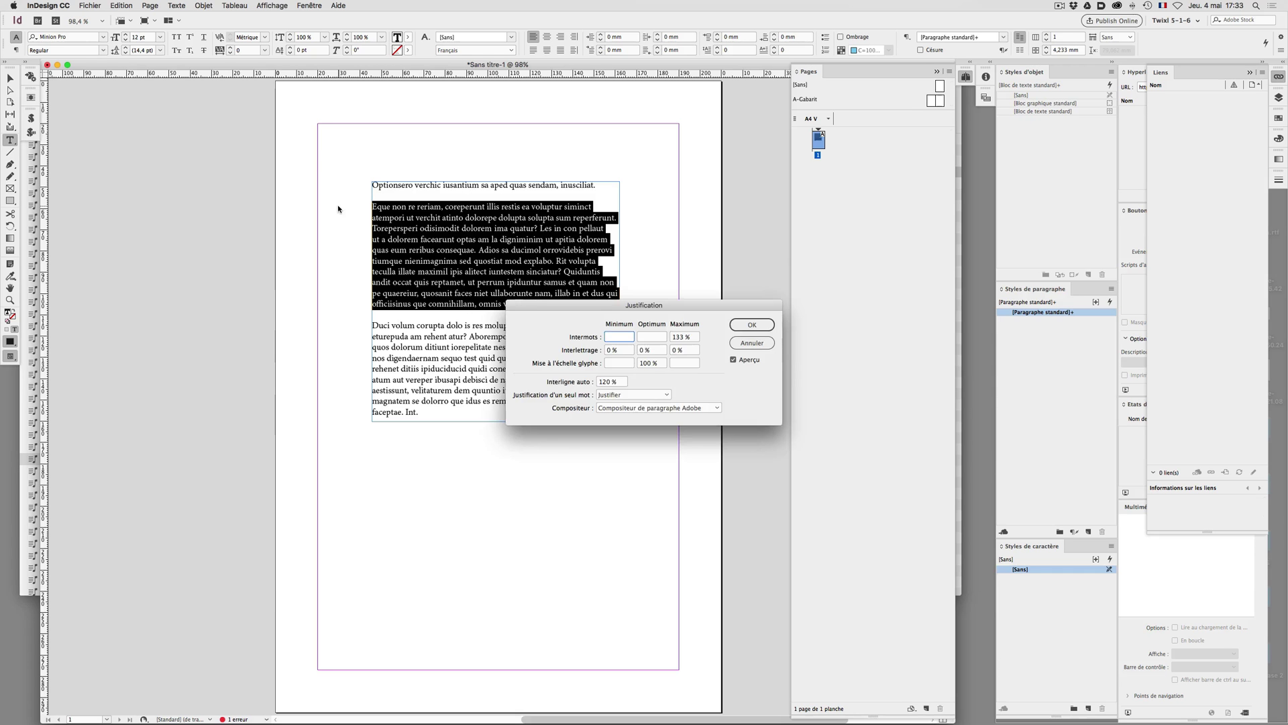
key("Escape")
left_click(430, 226)
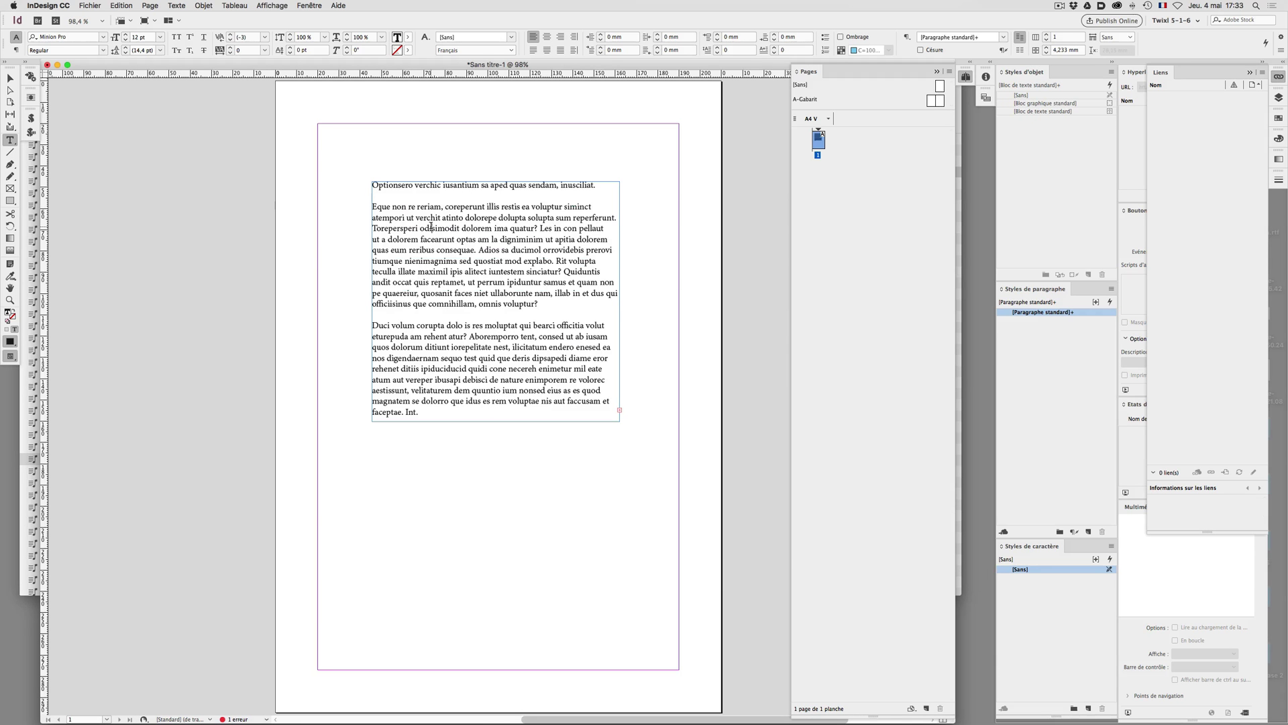